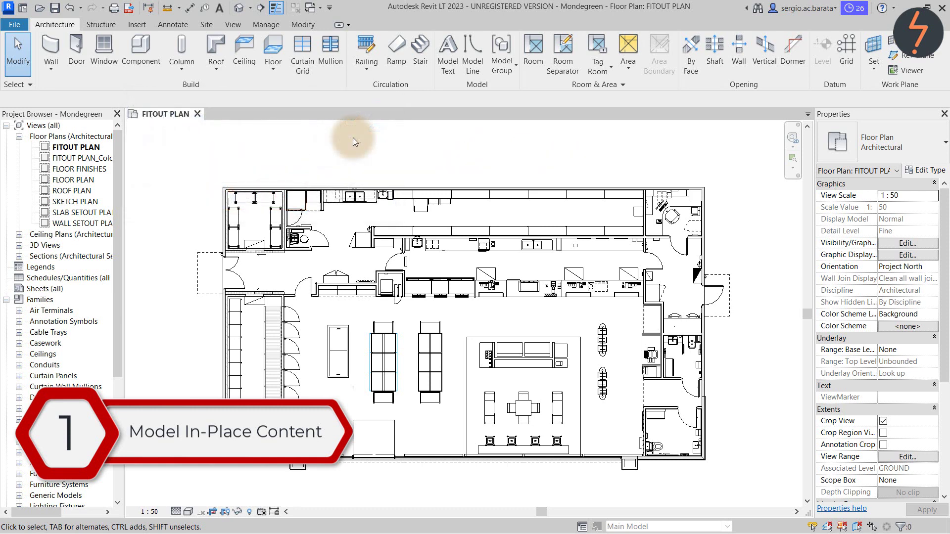
# Step: Start a new in-place wall family named Family-01
pyautogui.click(52, 69)
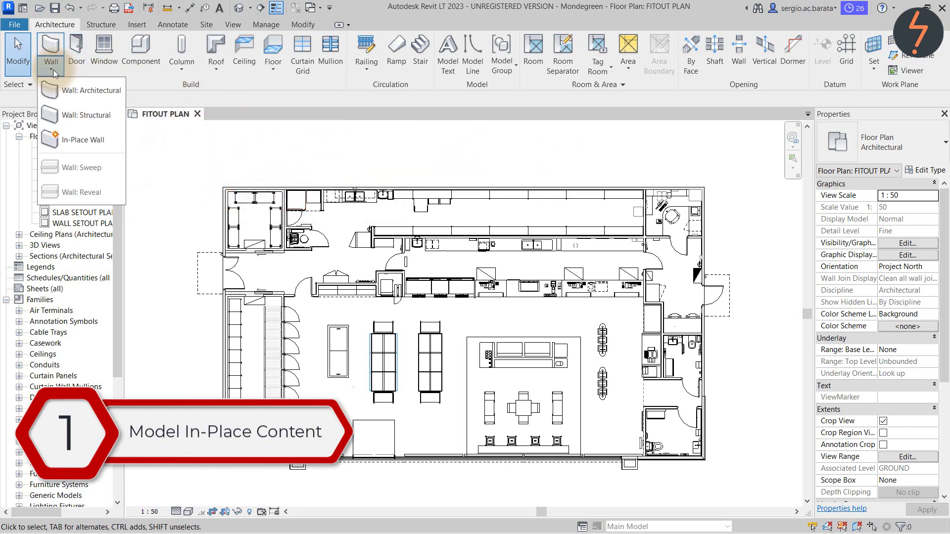
pyautogui.click(105, 140)
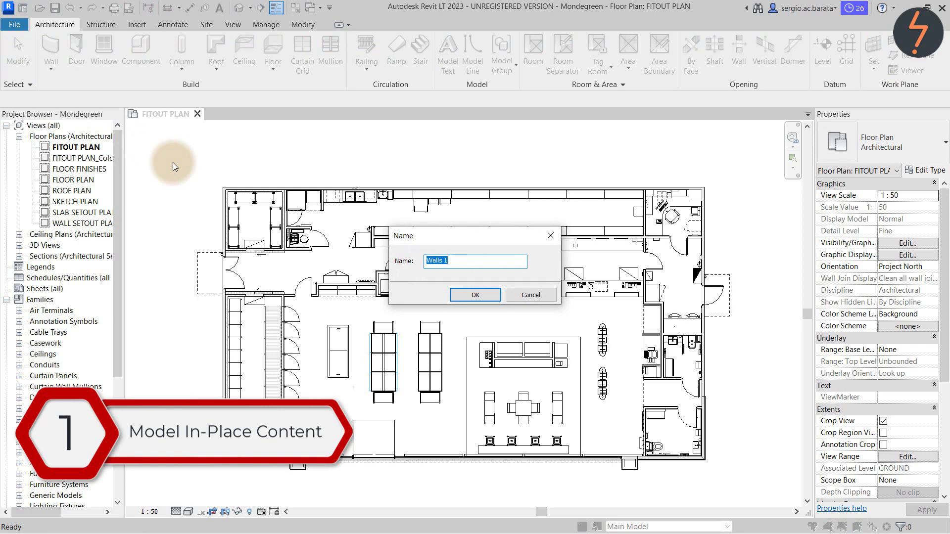
pyautogui.write('Family-01')
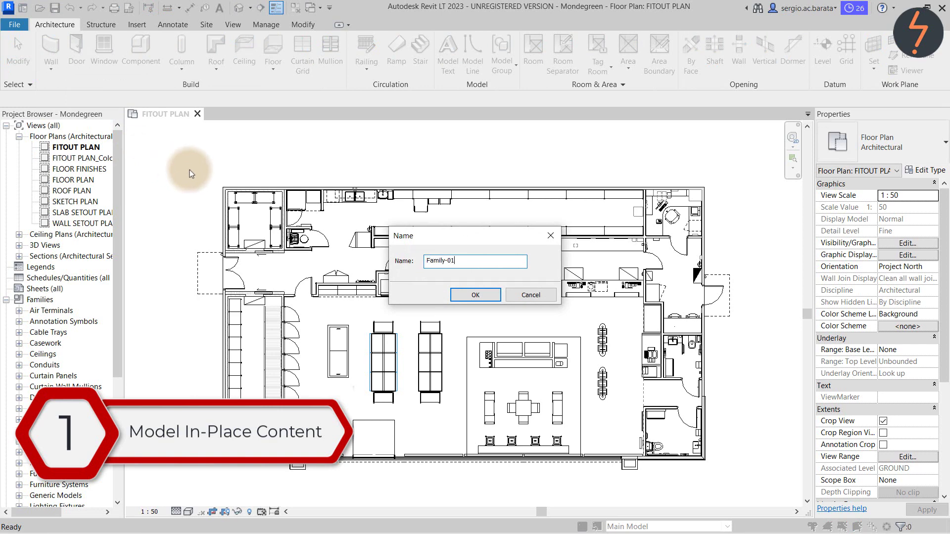
pyautogui.click(470, 291)
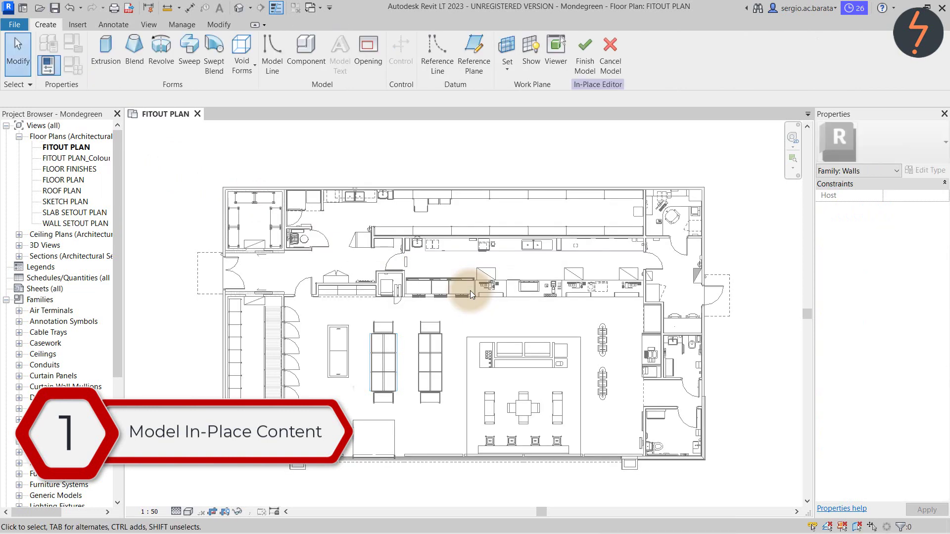
# Step: Sketch a 50.0-radius circular extrusion in the lower-left dining area and finish the sketch
pyautogui.click(118, 66)
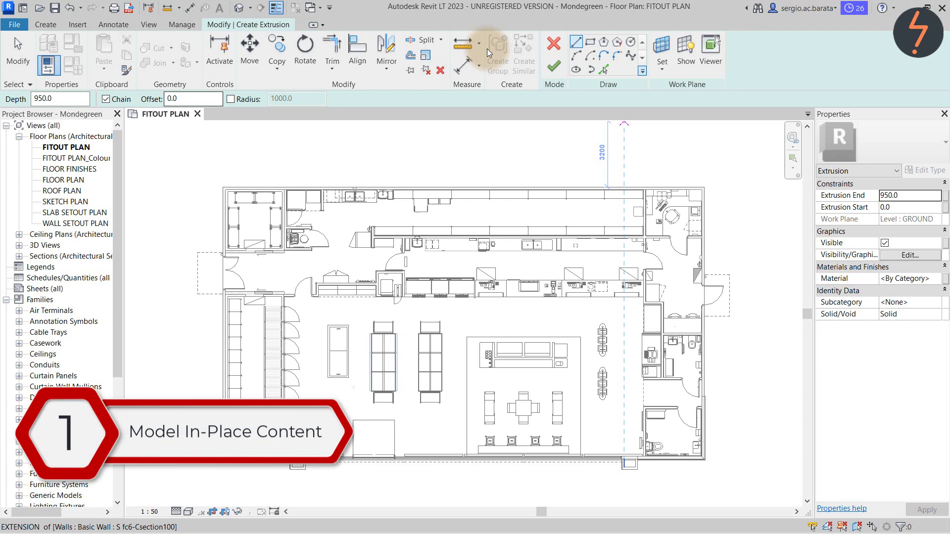
pyautogui.click(630, 43)
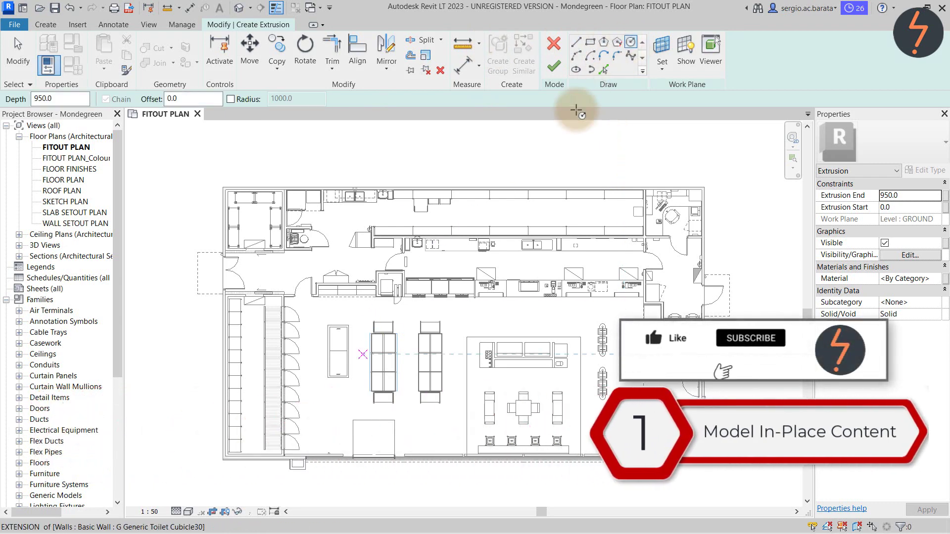
pyautogui.click(324, 420)
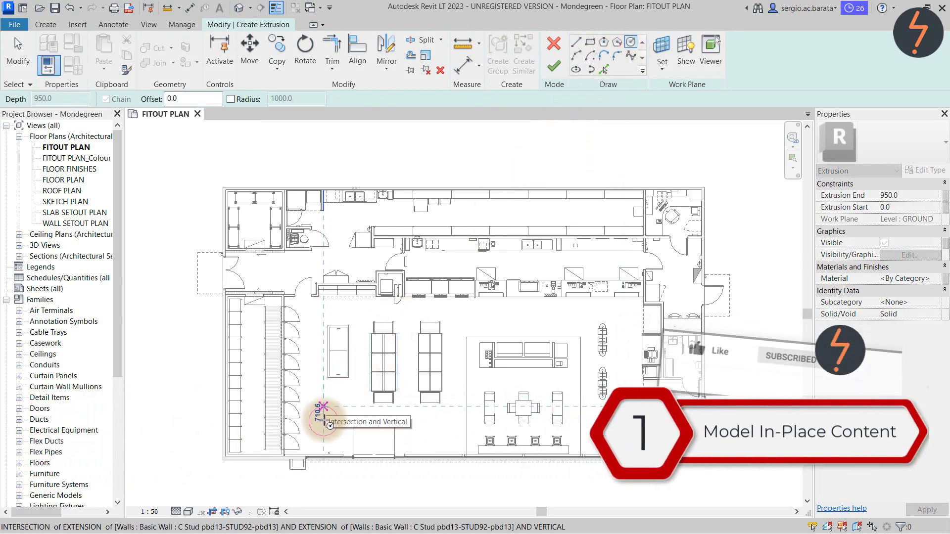
pyautogui.write('50.0')
pyautogui.press('Return')
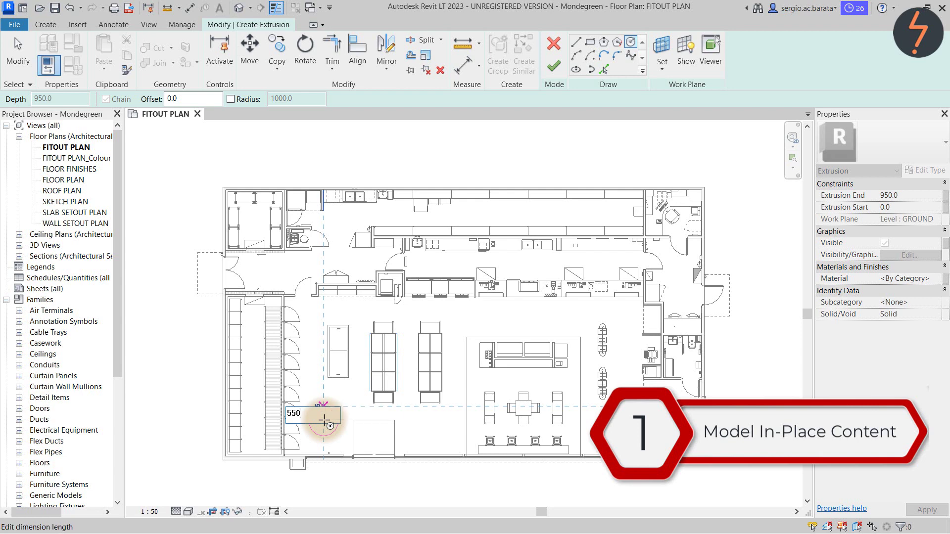
pyautogui.click(553, 66)
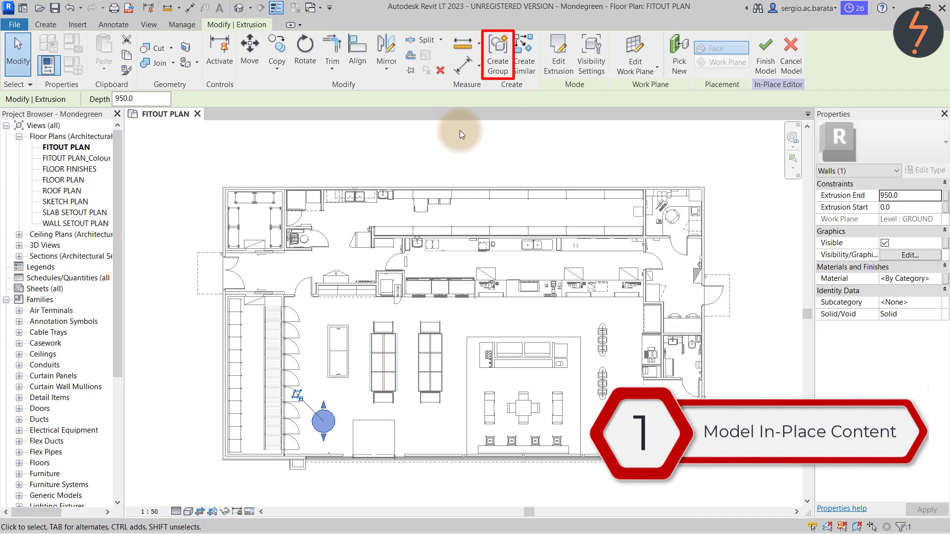
# Step: Group the circular extrusion as Group 1 and save it as a library family in Revit_LT
pyautogui.click(497, 54)
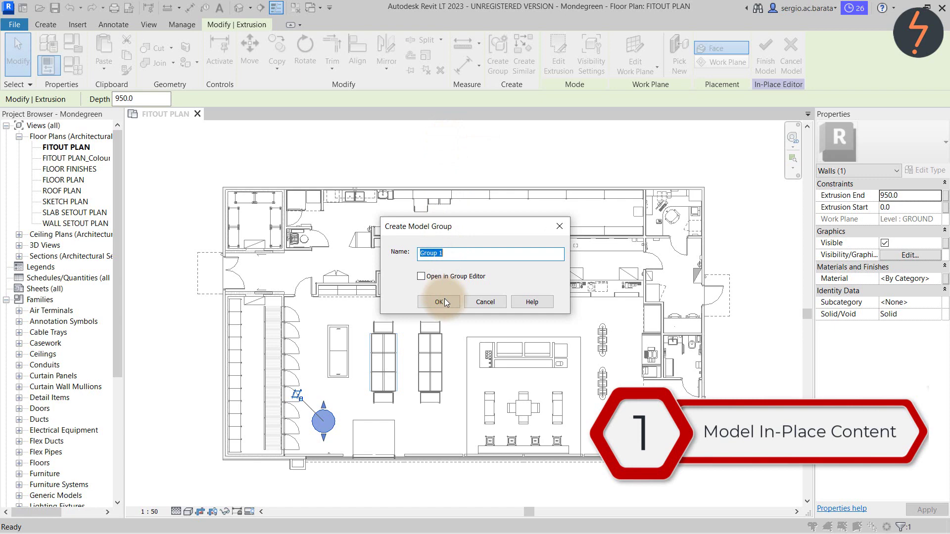
pyautogui.click(438, 301)
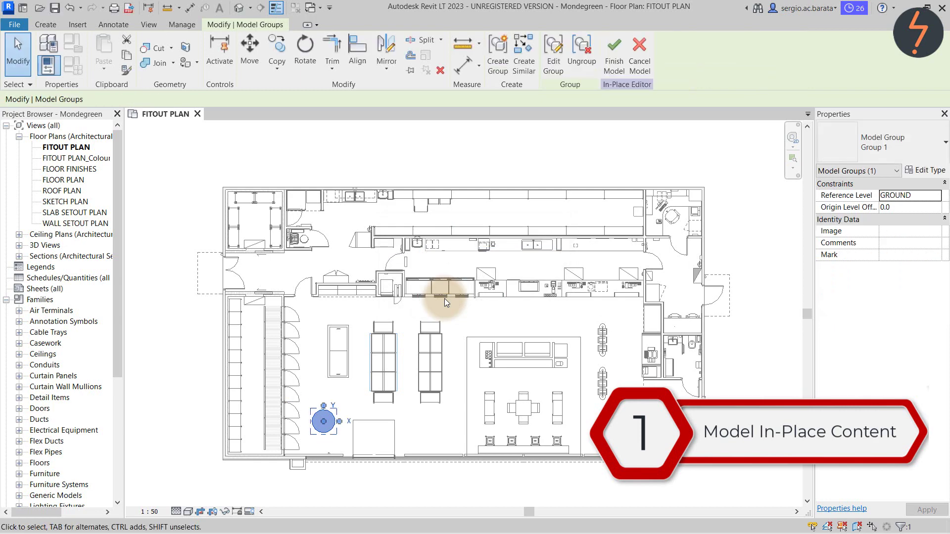
pyautogui.click(17, 26)
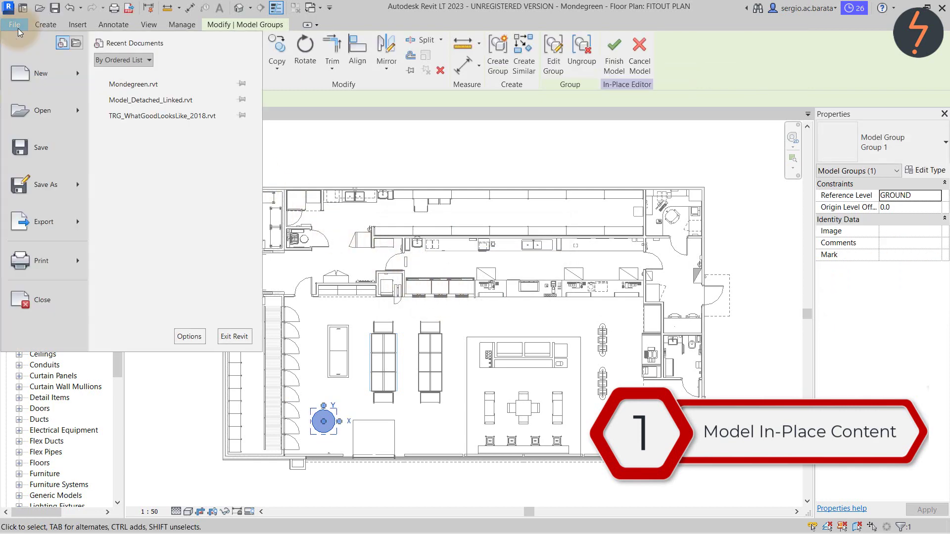
pyautogui.click(49, 174)
pyautogui.moveTo(203, 242)
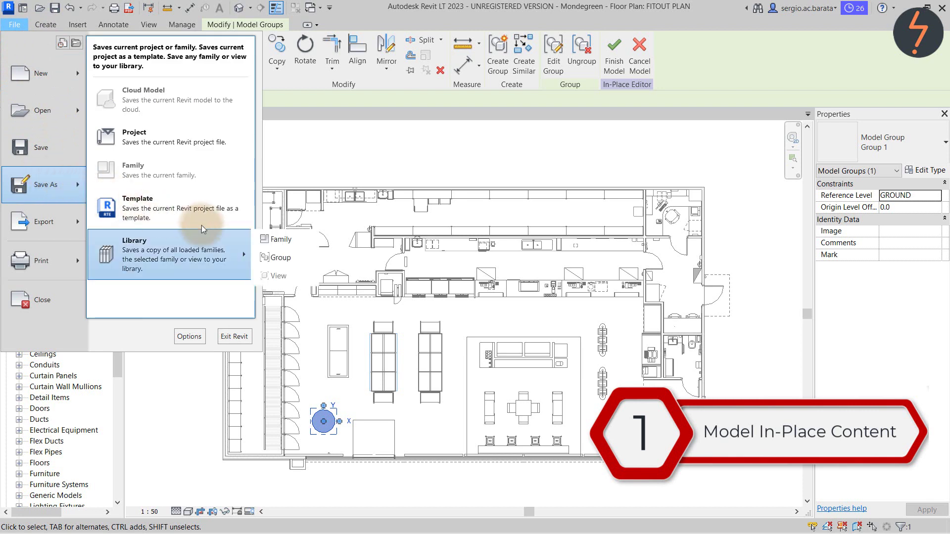
pyautogui.click(293, 255)
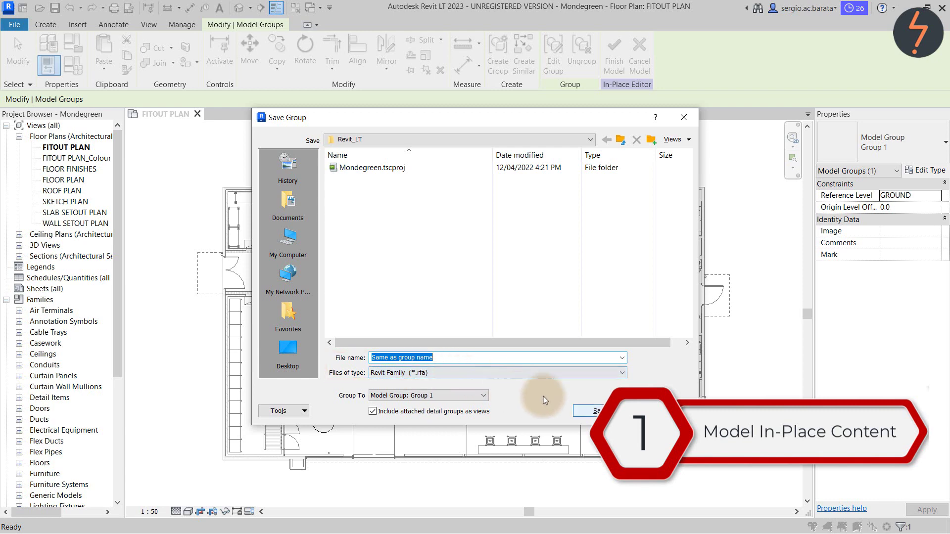
pyautogui.click(594, 411)
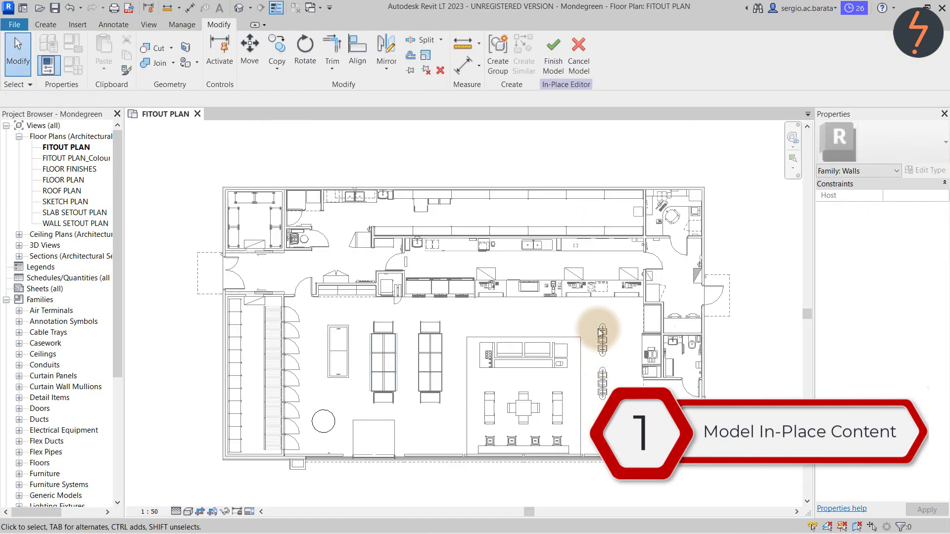
# Step: Finish the in-place wall and expand Walls in the Project Browser to show Family-01
pyautogui.click(550, 69)
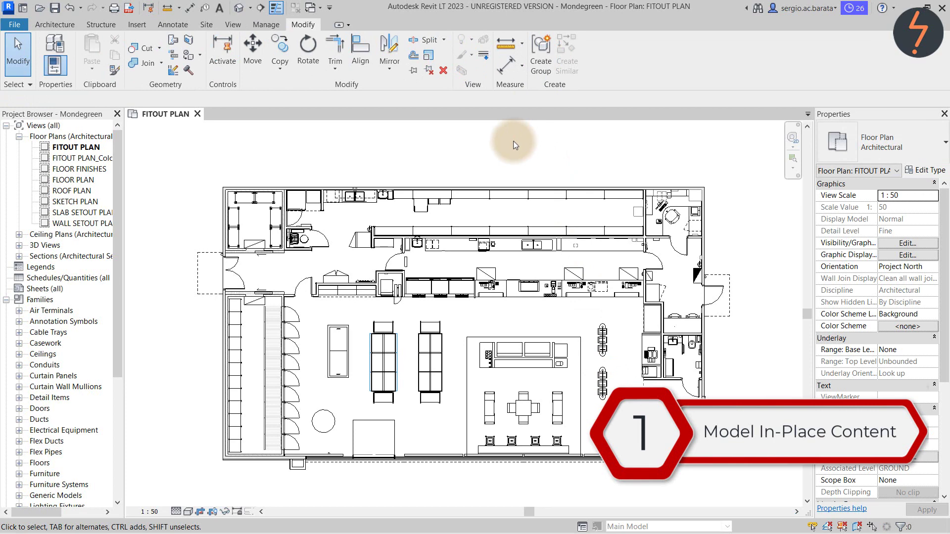
pyautogui.moveTo(117, 274); pyautogui.dragTo(131, 399)
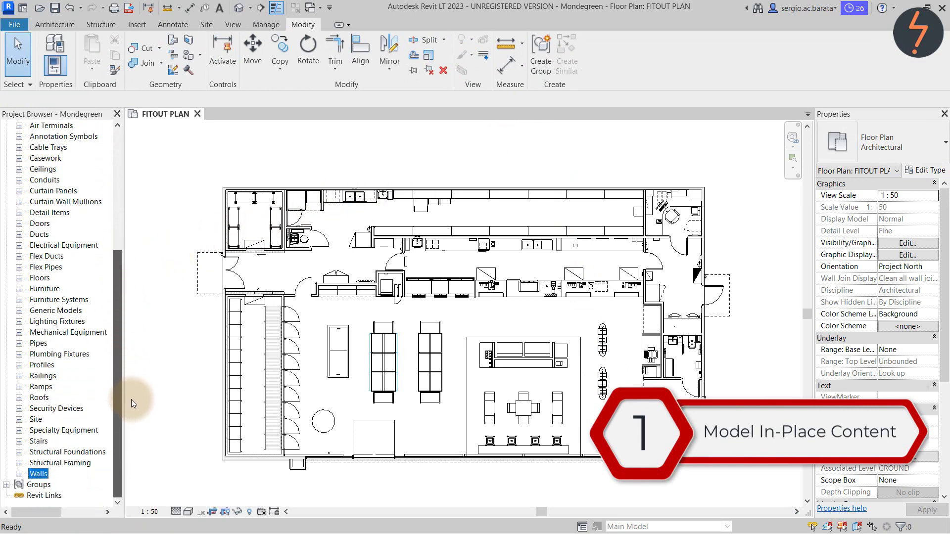
pyautogui.click(18, 473)
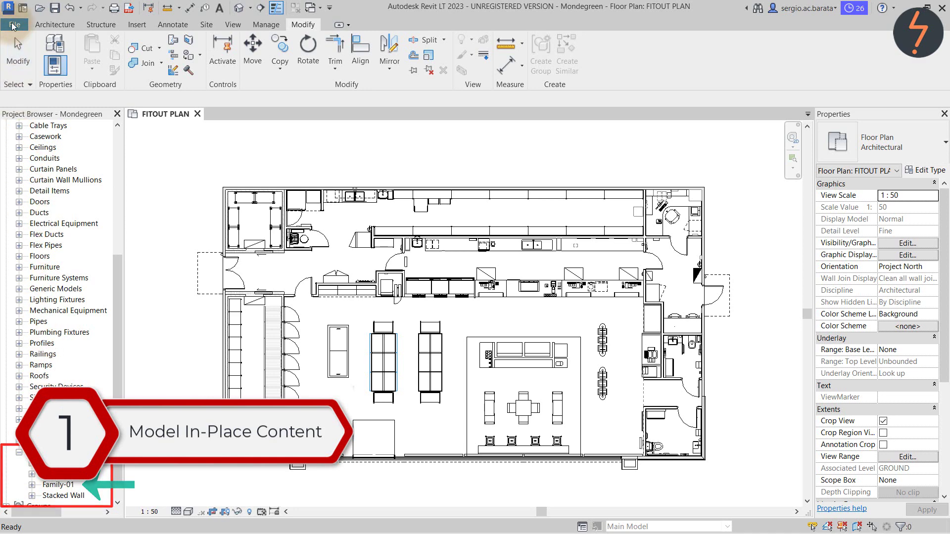
# Step: Browse to open a family file from the Revit_LT folder
pyautogui.click(13, 25)
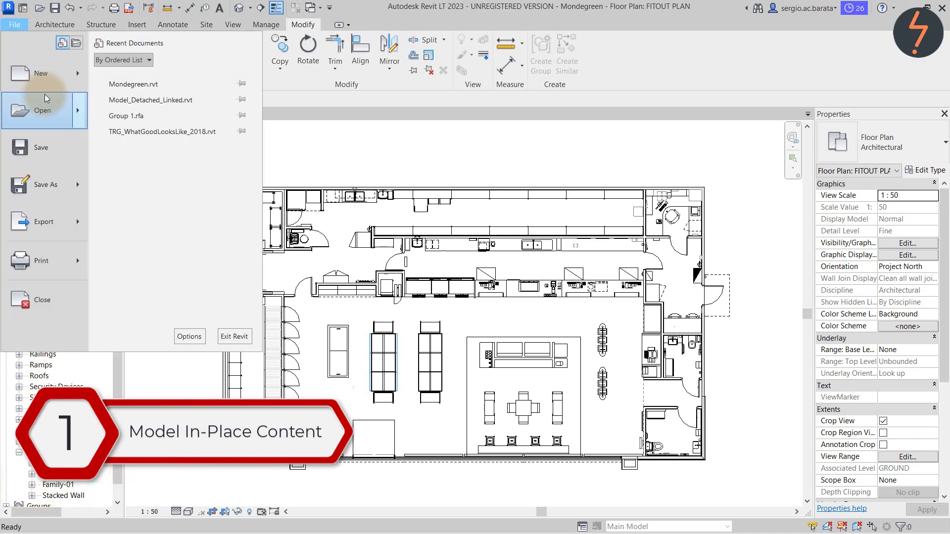
pyautogui.moveTo(45, 94)
pyautogui.click(169, 142)
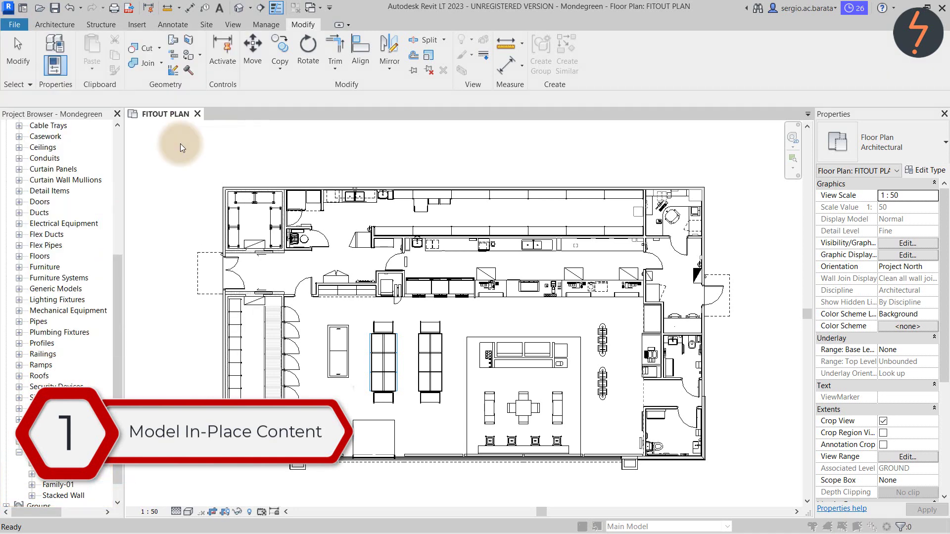
# Step: Open Group 1.rfa and set its family category to Furniture
pyautogui.click(407, 247)
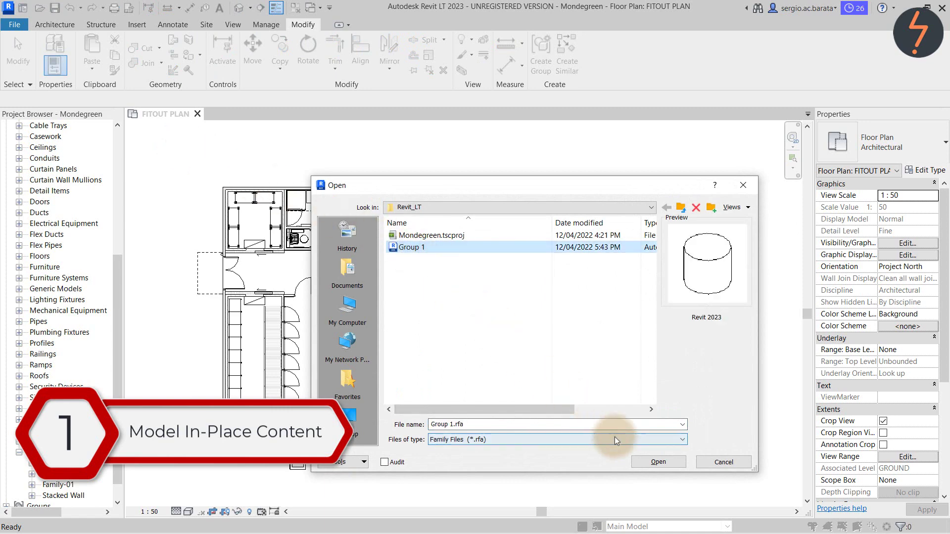
pyautogui.click(644, 462)
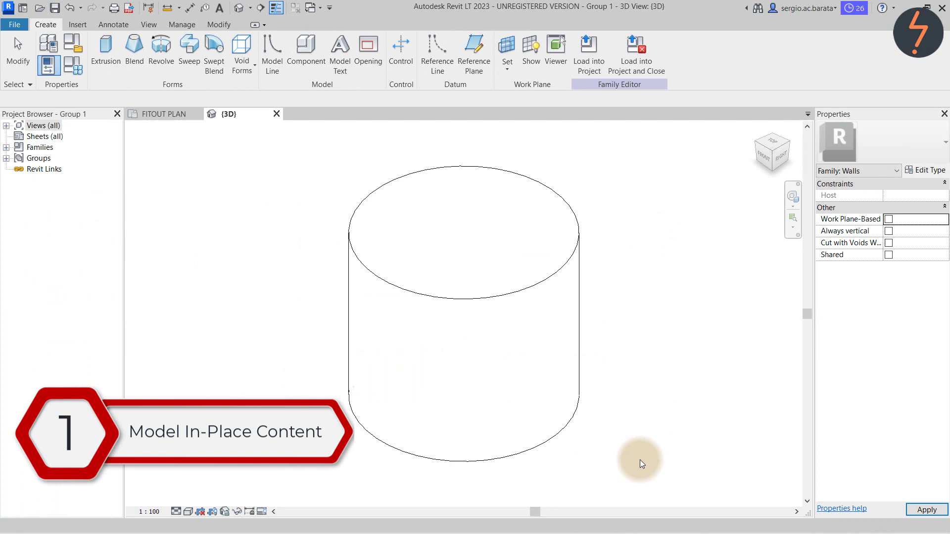
pyautogui.click(81, 49)
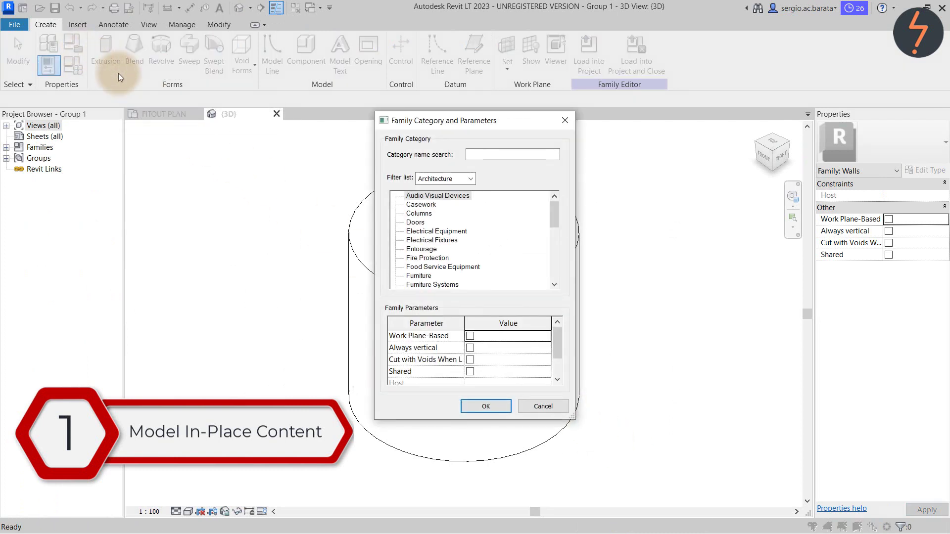
pyautogui.click(417, 277)
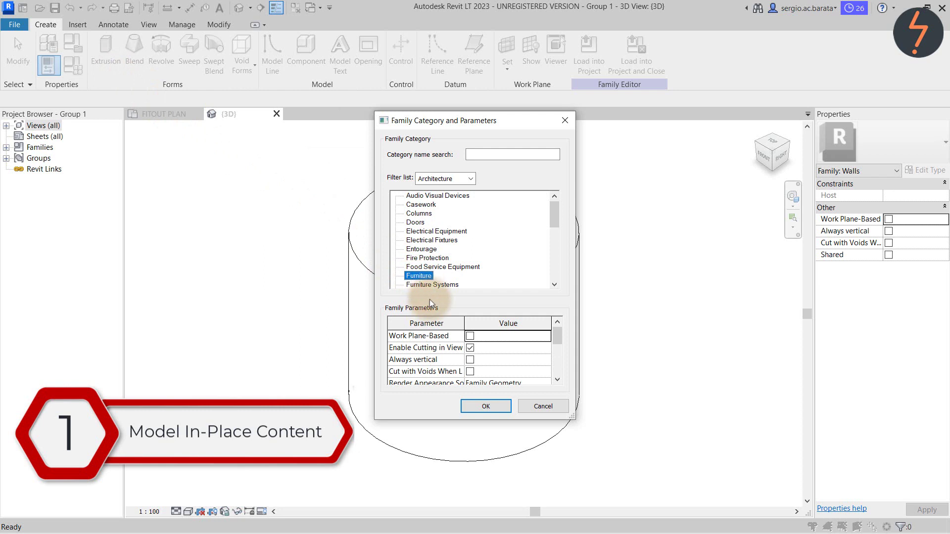
pyautogui.click(488, 404)
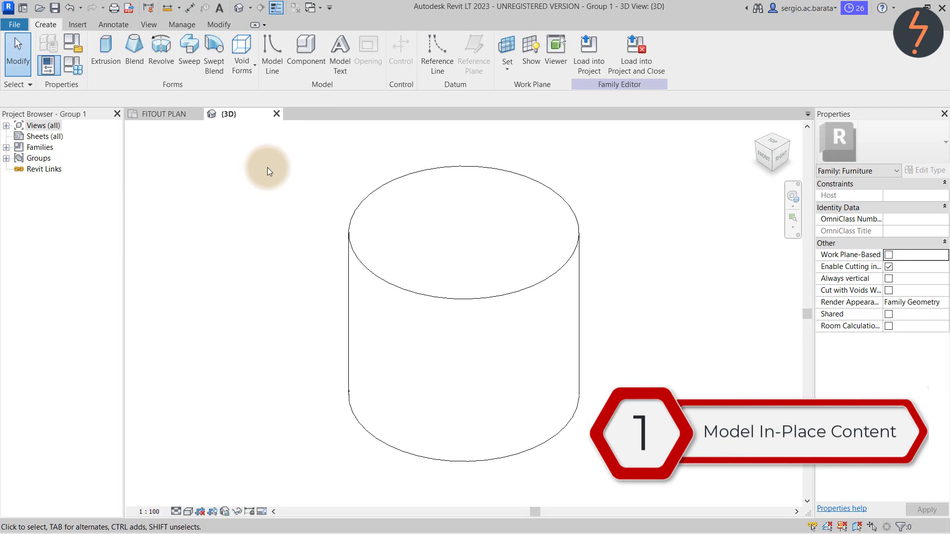
# Step: Load Group 1 into the Mondegreen project and place one copy beside the tables
pyautogui.click(588, 54)
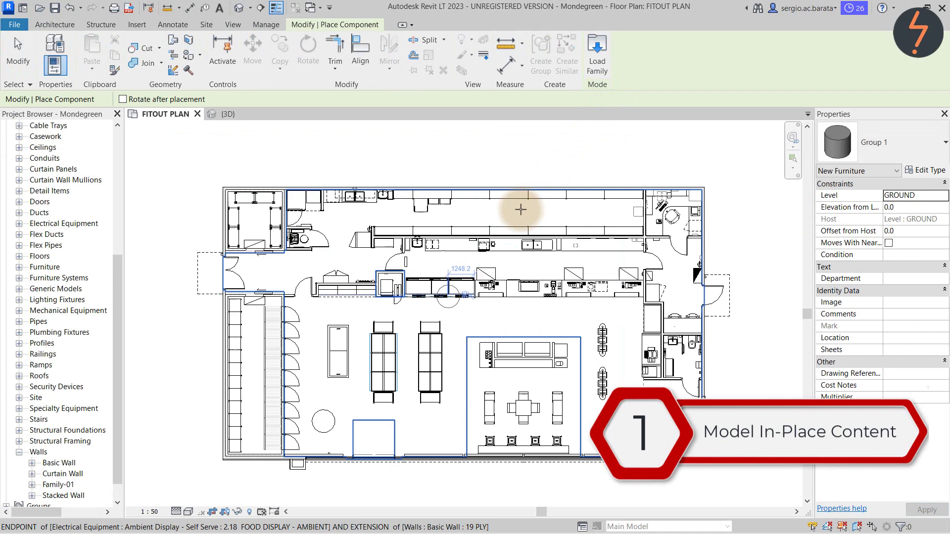
pyautogui.click(350, 395)
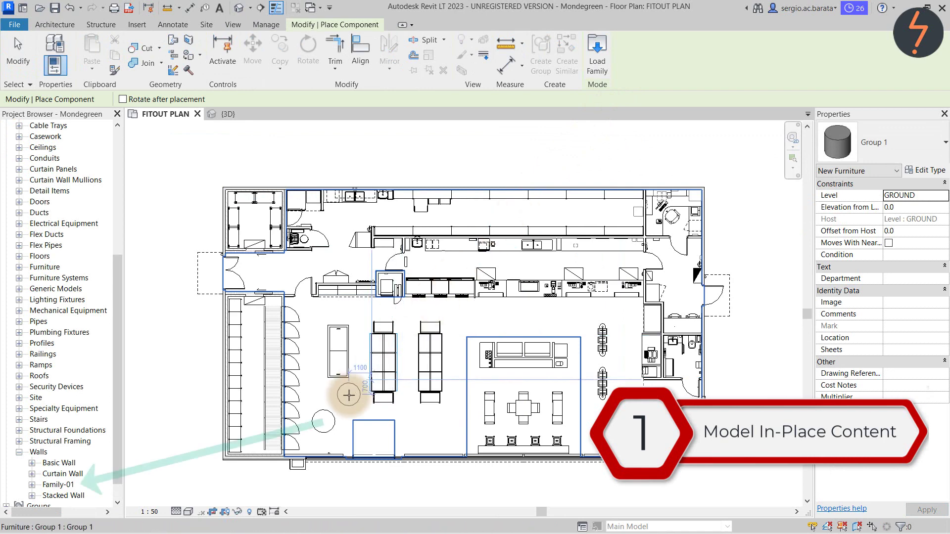
pyautogui.press('Escape')
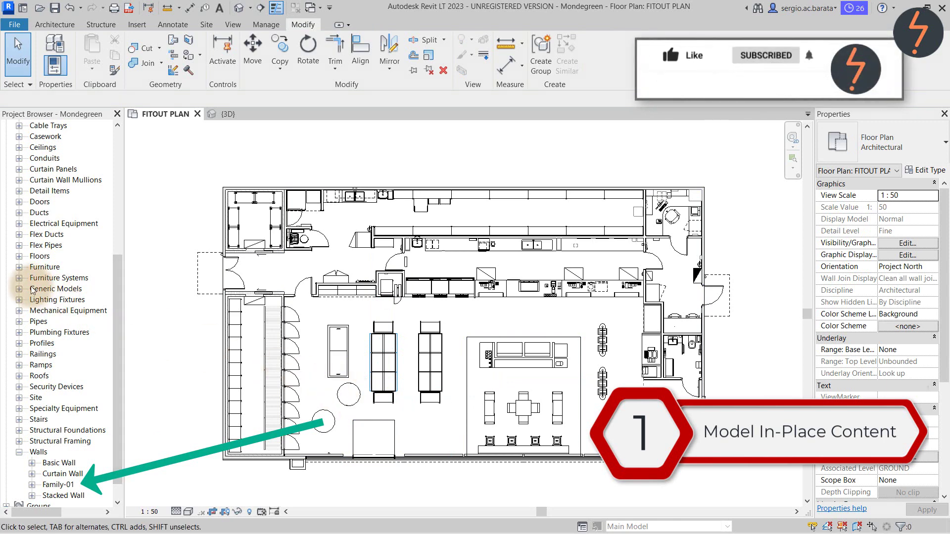
# Step: Expand Furniture > Group 1 in the Project Browser and return to the FITOUT PLAN view
pyautogui.click(20, 267)
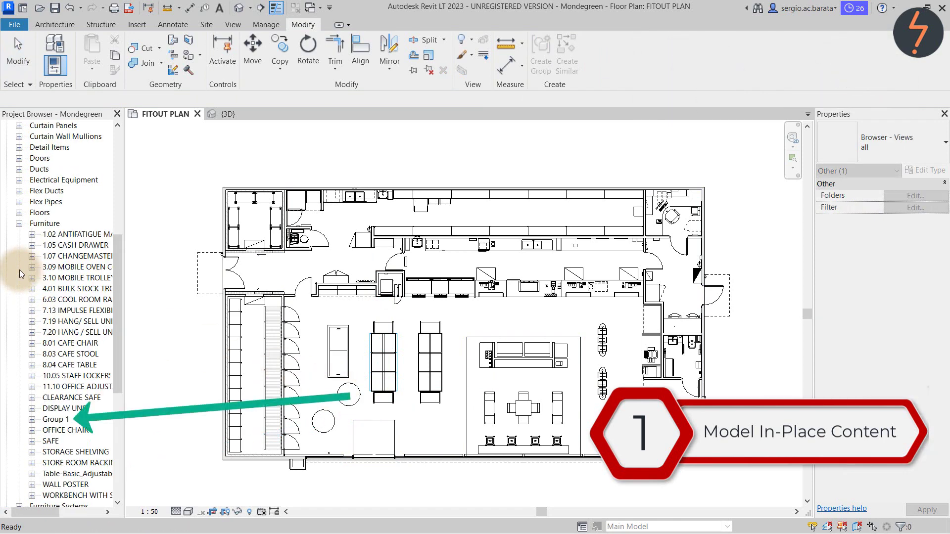
pyautogui.click(33, 420)
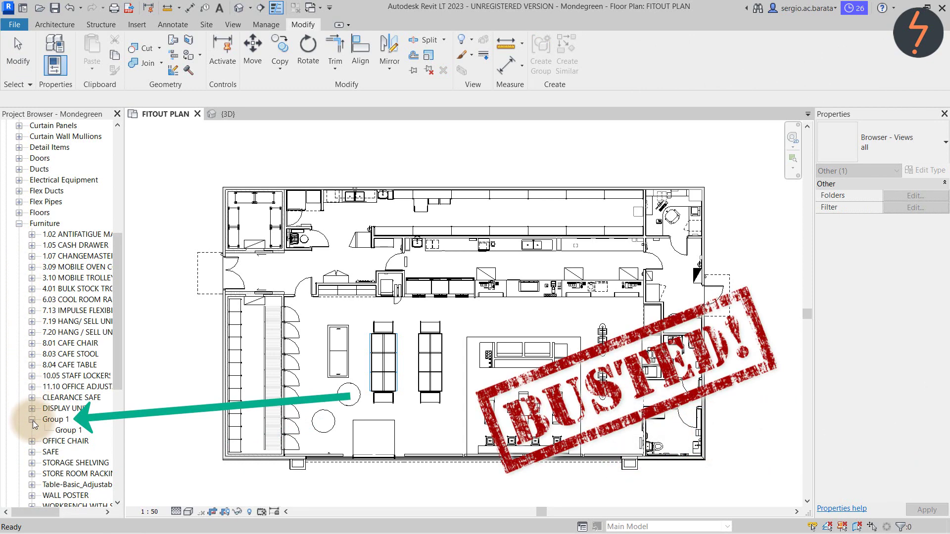
pyautogui.click(324, 434)
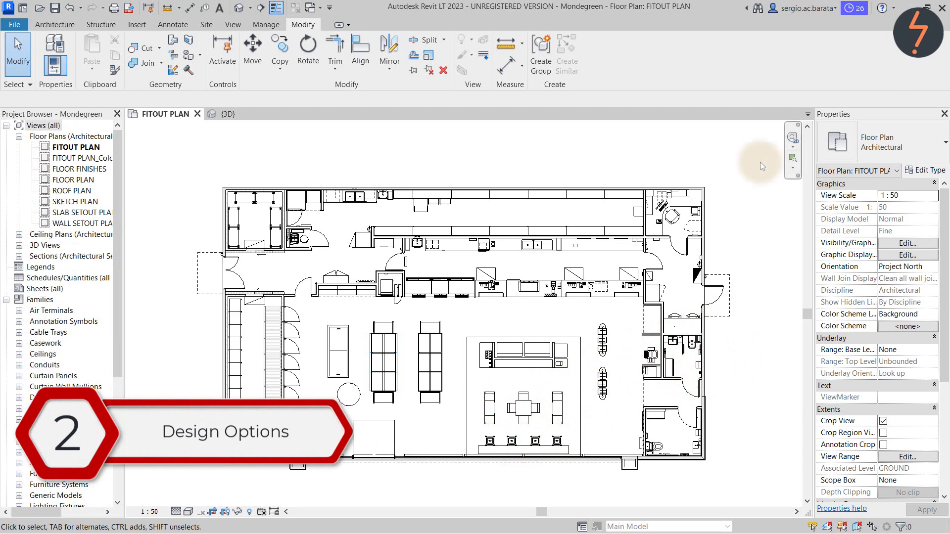
# Step: Verify Enable Design Options is on under Options > User Interface and close with OK
pyautogui.click(266, 26)
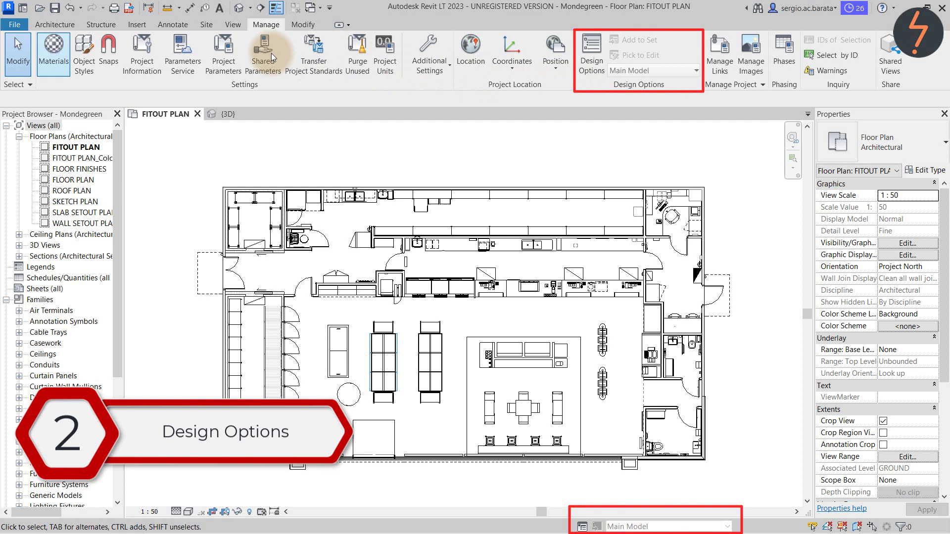
pyautogui.click(15, 25)
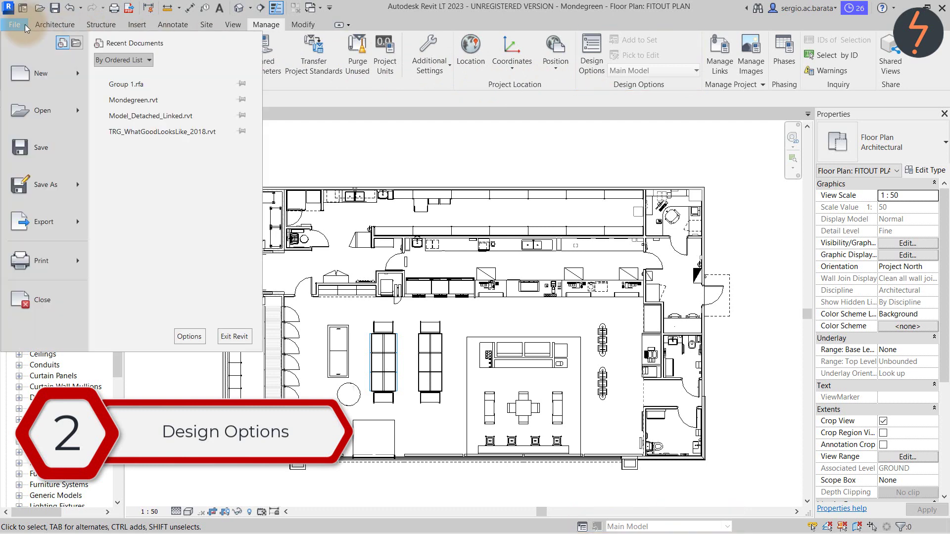
pyautogui.click(185, 331)
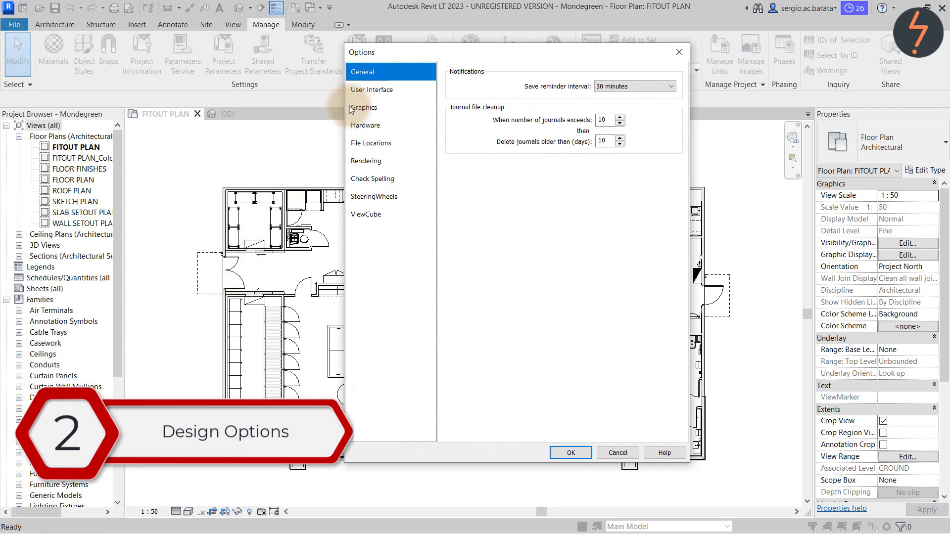
pyautogui.click(359, 93)
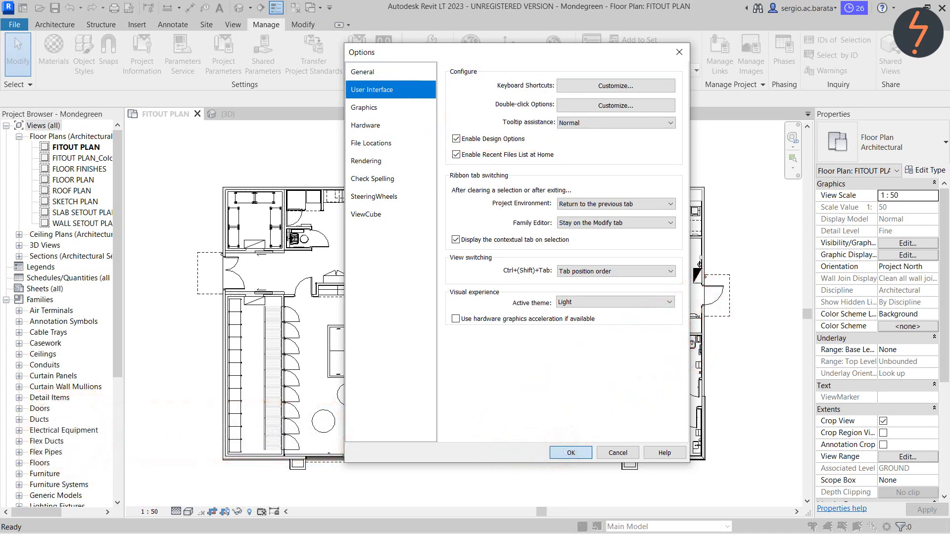
pyautogui.click(571, 452)
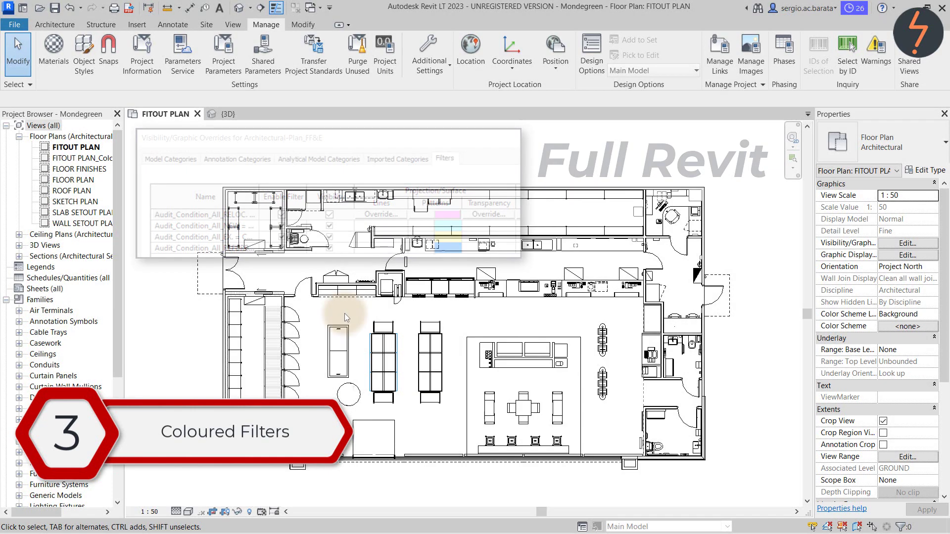
# Step: Zoom into the central shelving units with Zoom In Region
pyautogui.rightClick(344, 313)
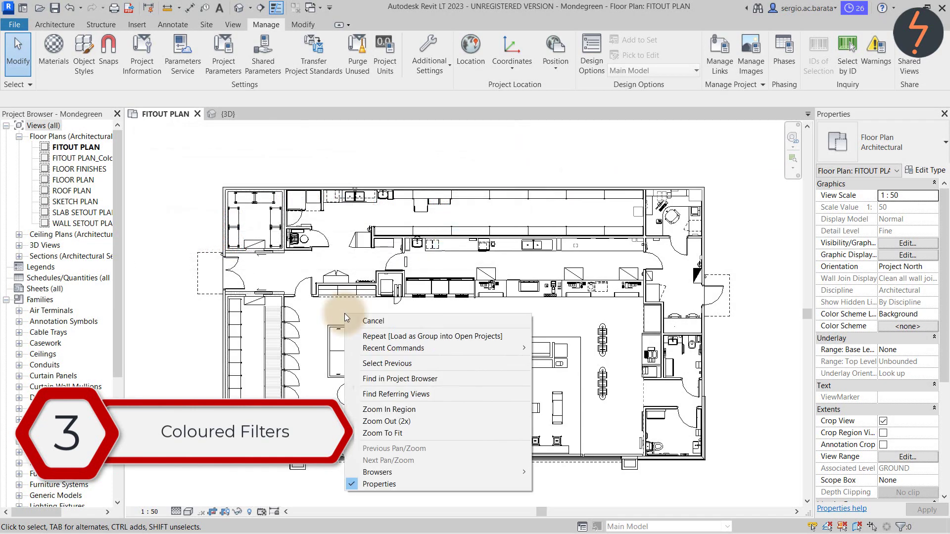
pyautogui.click(378, 409)
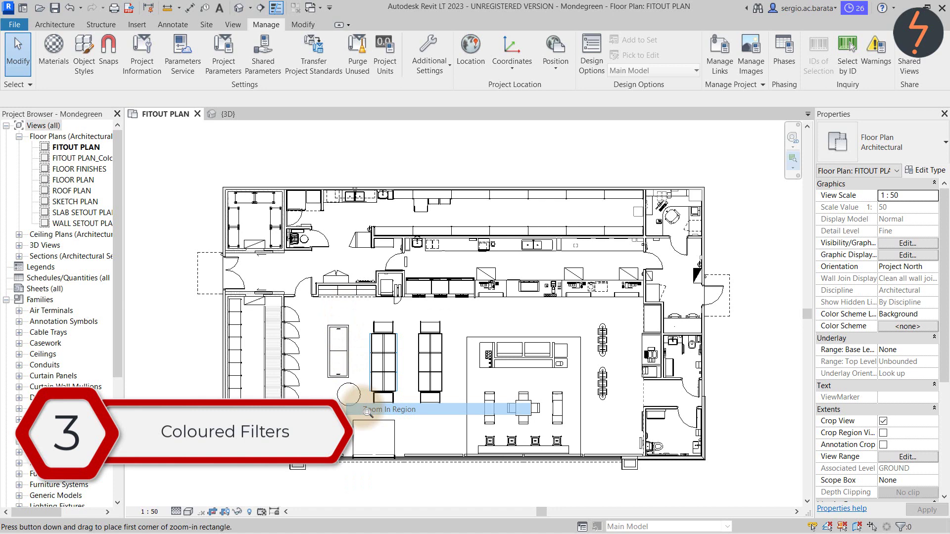
pyautogui.moveTo(357, 310); pyautogui.dragTo(456, 424)
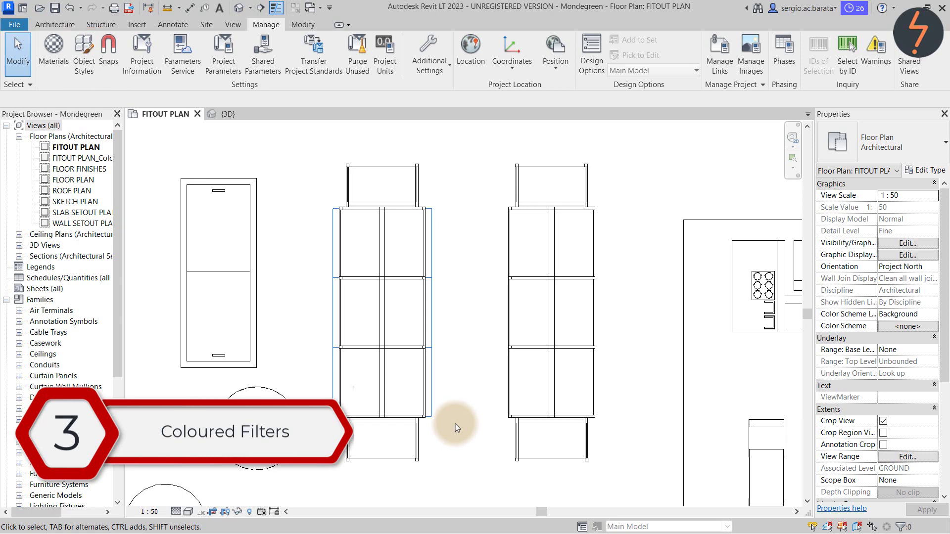
# Step: Open FITOUT PLAN_Colour, then select the double shelving unit in FITOUT PLAN
pyautogui.click(103, 158)
pyautogui.doubleClick(102, 157)
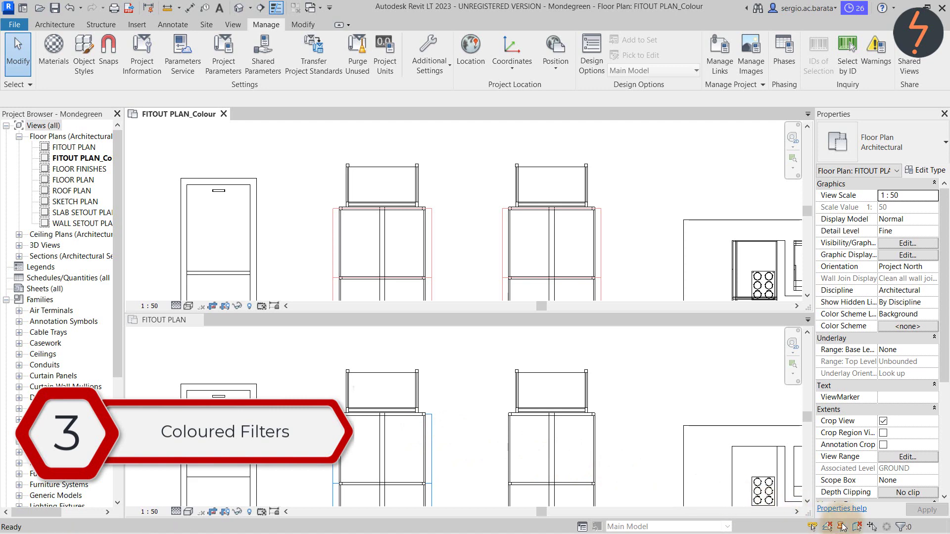
pyautogui.click(428, 442)
pyautogui.click(429, 441)
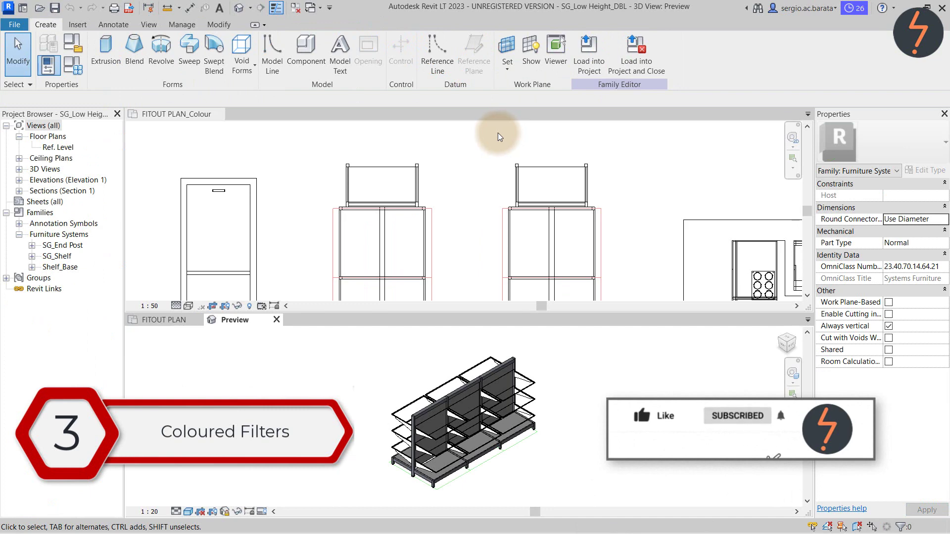
# Step: Switch to tabbed views and edit the shelf bay's Array Group 3
pyautogui.click(158, 24)
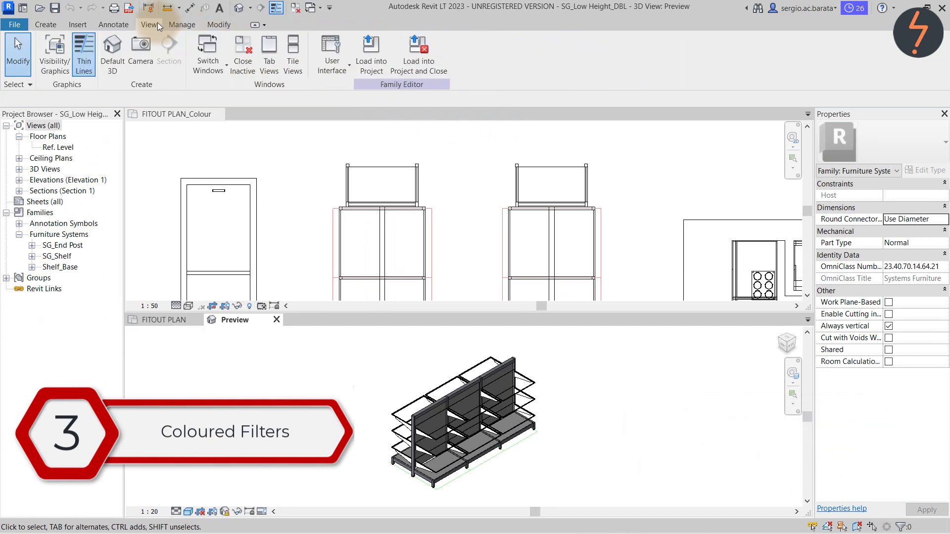
pyautogui.click(267, 59)
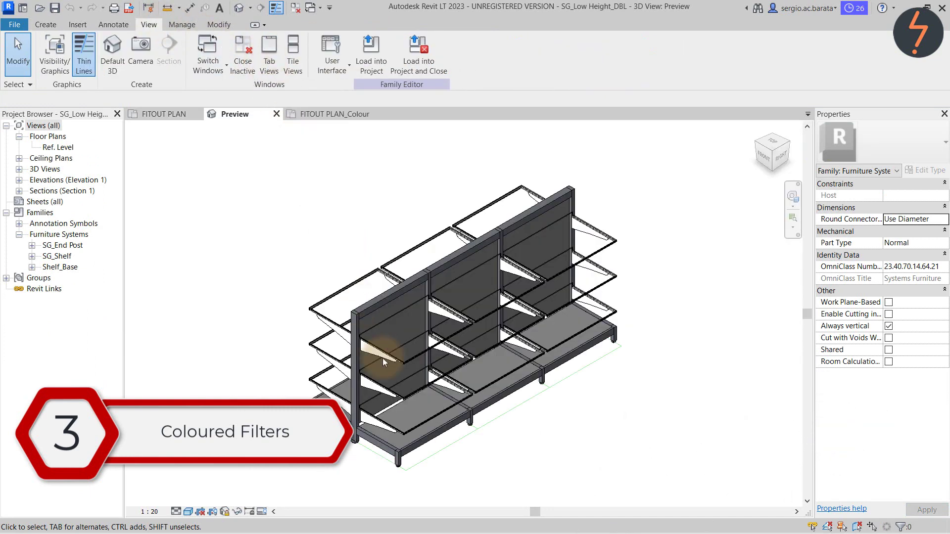
pyautogui.click(423, 463)
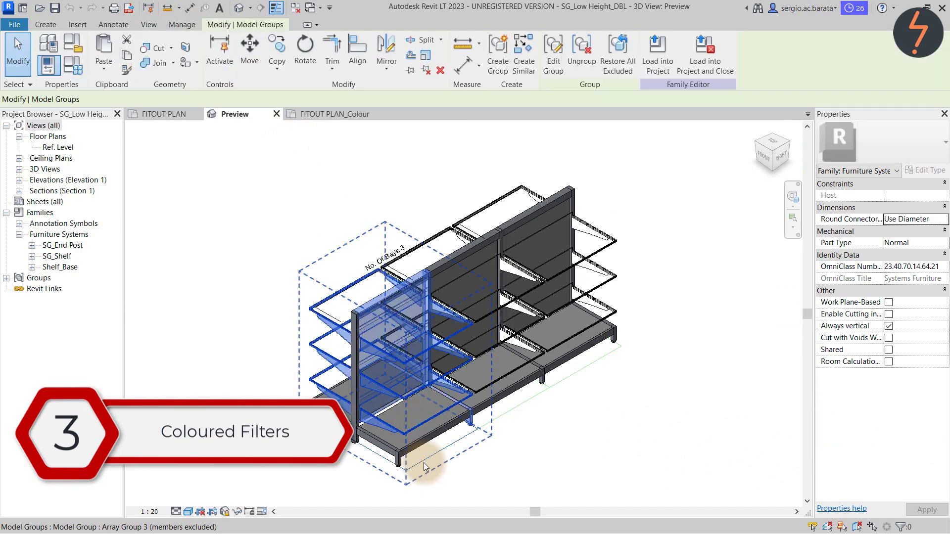
pyautogui.click(554, 69)
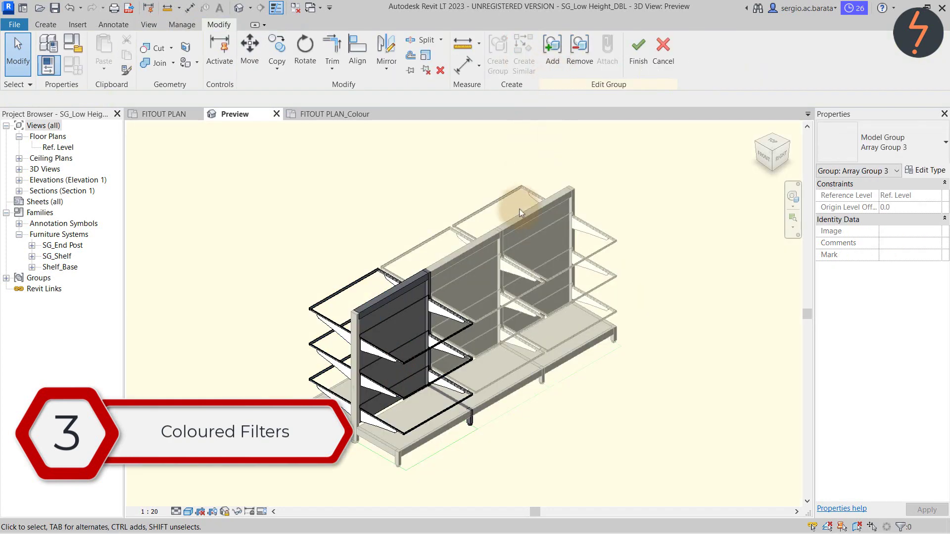
# Step: Check the base outline line's ColourByCondition subcategory and finish the group edit
pyautogui.click(461, 448)
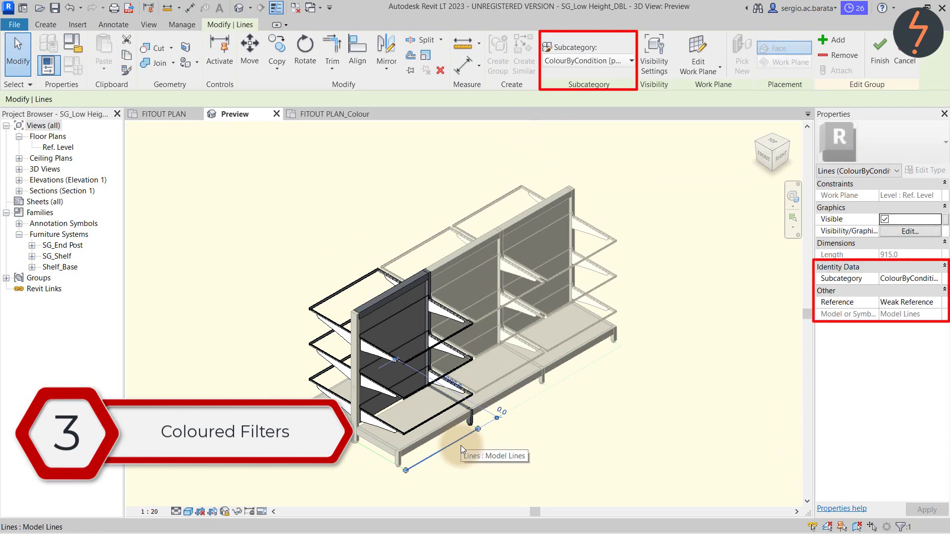
pyautogui.click(474, 476)
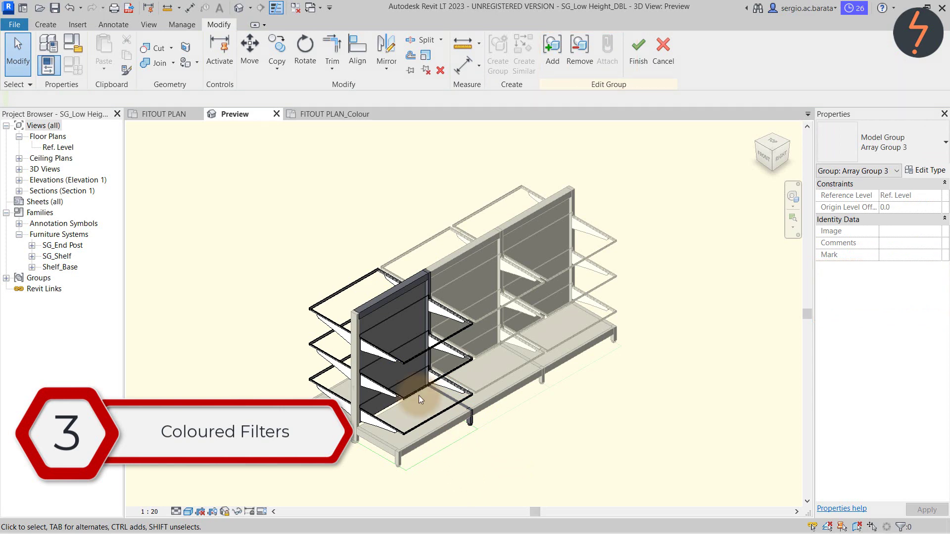
pyautogui.click(164, 25)
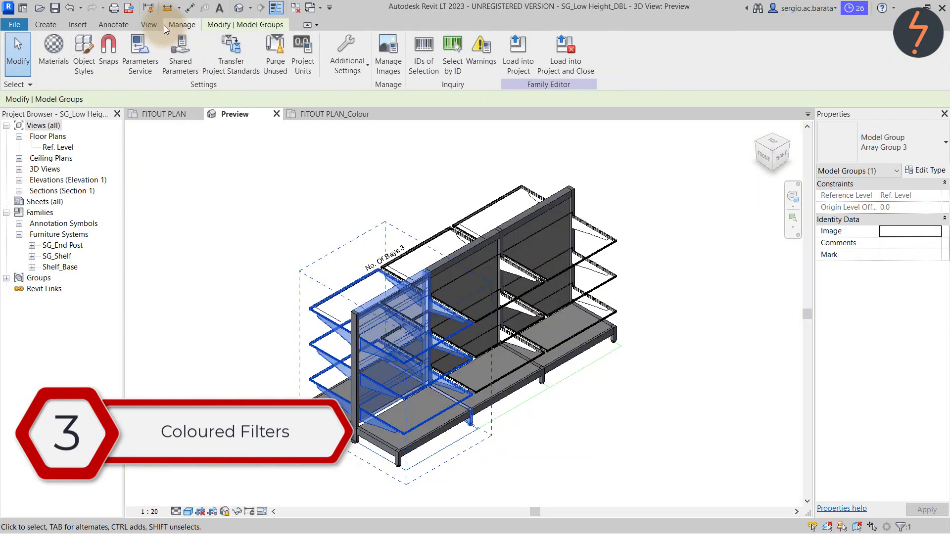
# Step: Review the ColourByCondition subcategory in the family's Object Styles
pyautogui.click(84, 50)
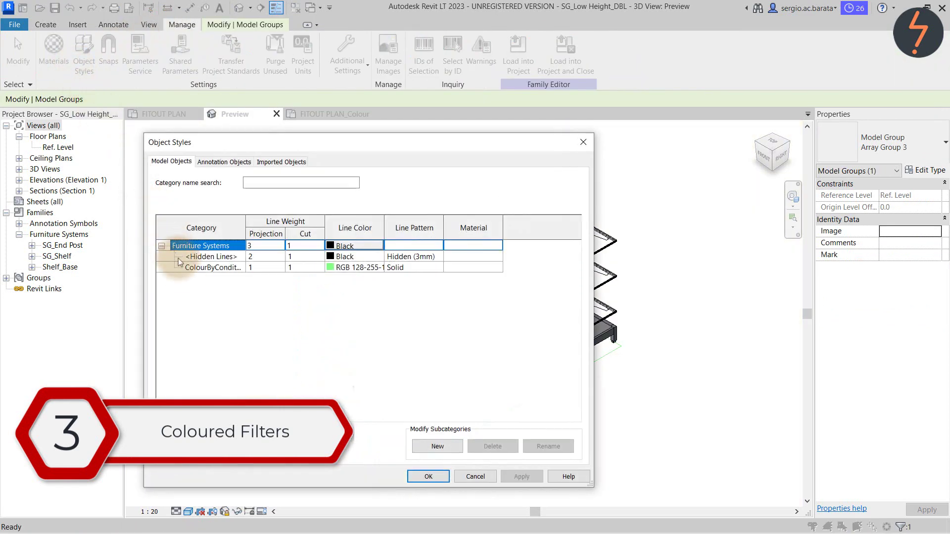
pyautogui.click(184, 269)
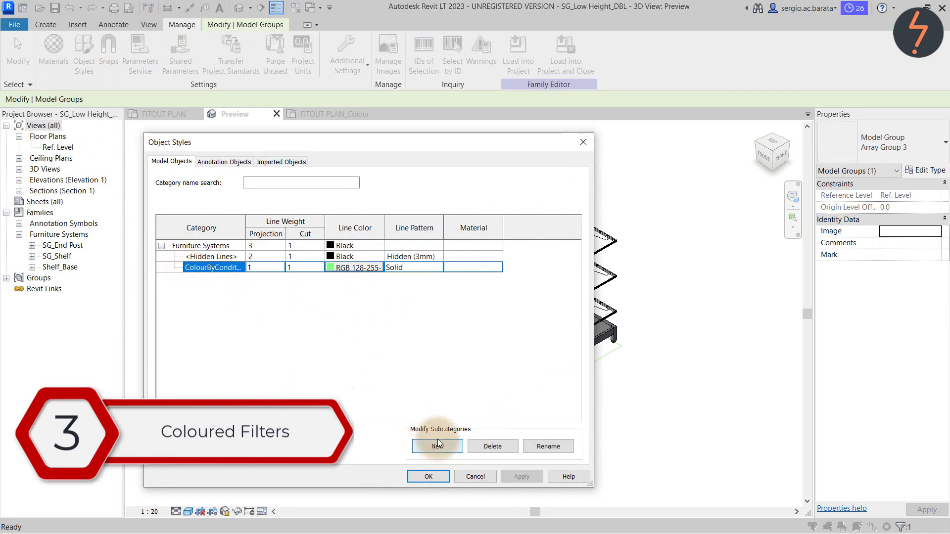
pyautogui.click(435, 478)
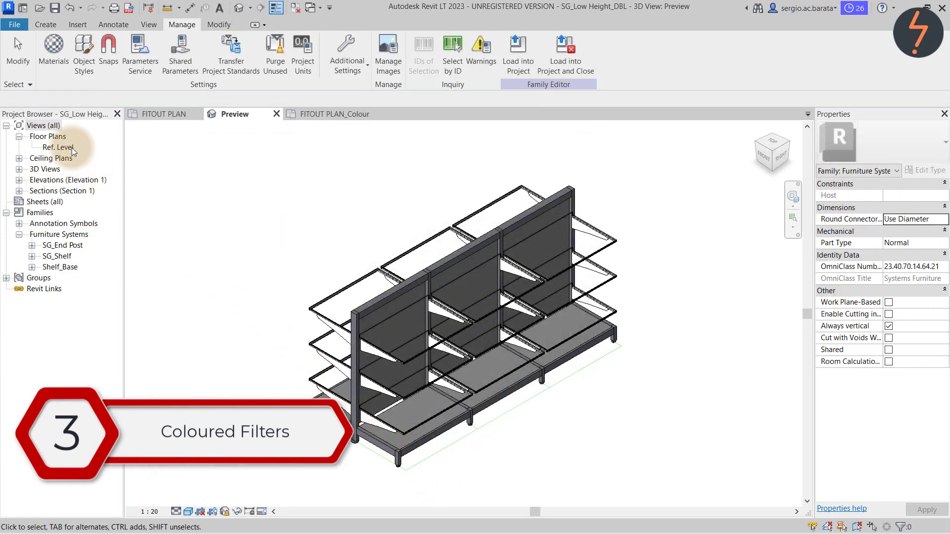
# Step: In the Ref. Level plan, edit Array Group 3, inspect its outline line, and finish
pyautogui.click(69, 147)
pyautogui.doubleClick(70, 147)
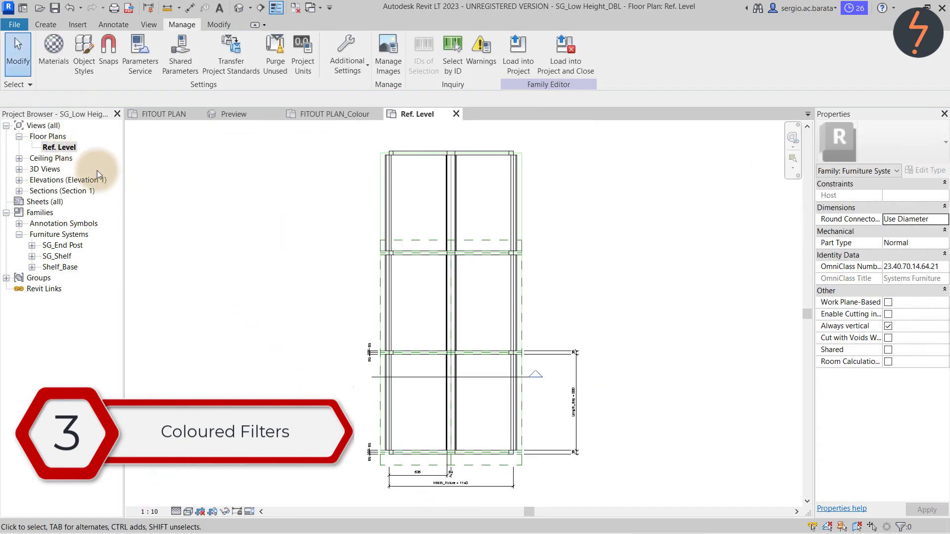
pyautogui.click(379, 426)
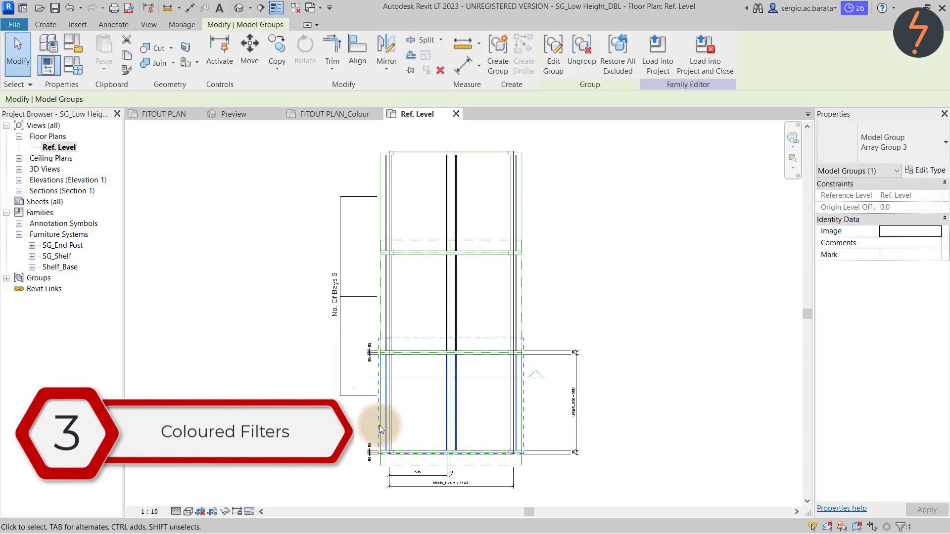
pyautogui.click(557, 69)
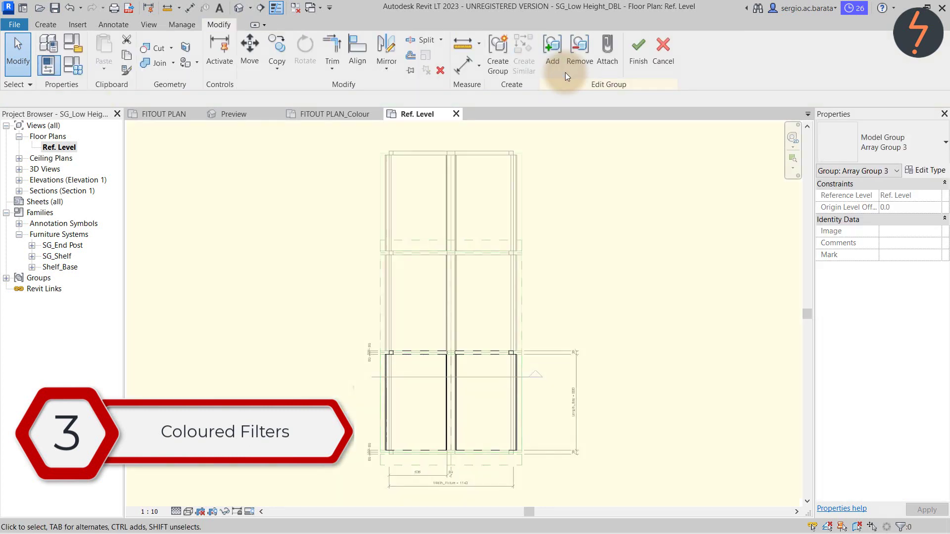
pyautogui.click(526, 402)
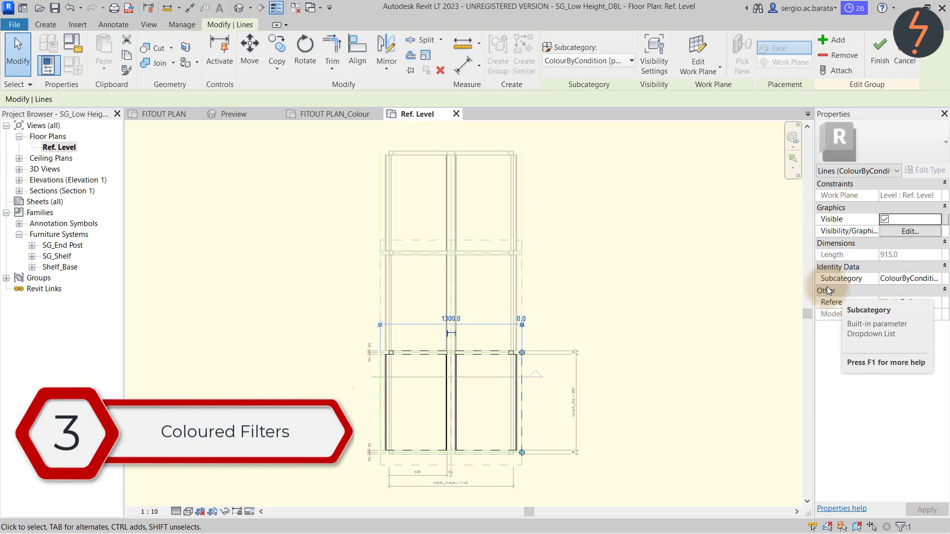
pyautogui.click(879, 60)
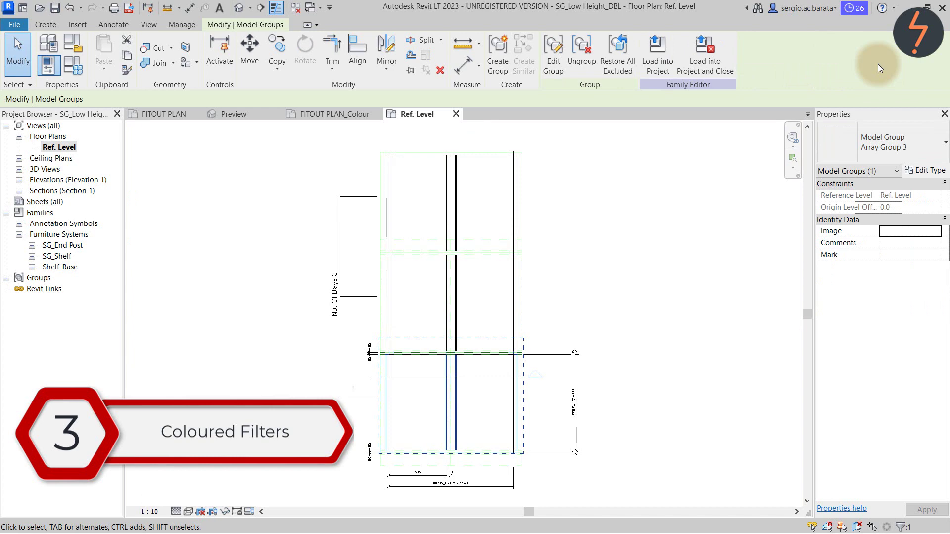
# Step: Open the model V/G overrides of FITOUT PLAN's view template
pyautogui.click(170, 119)
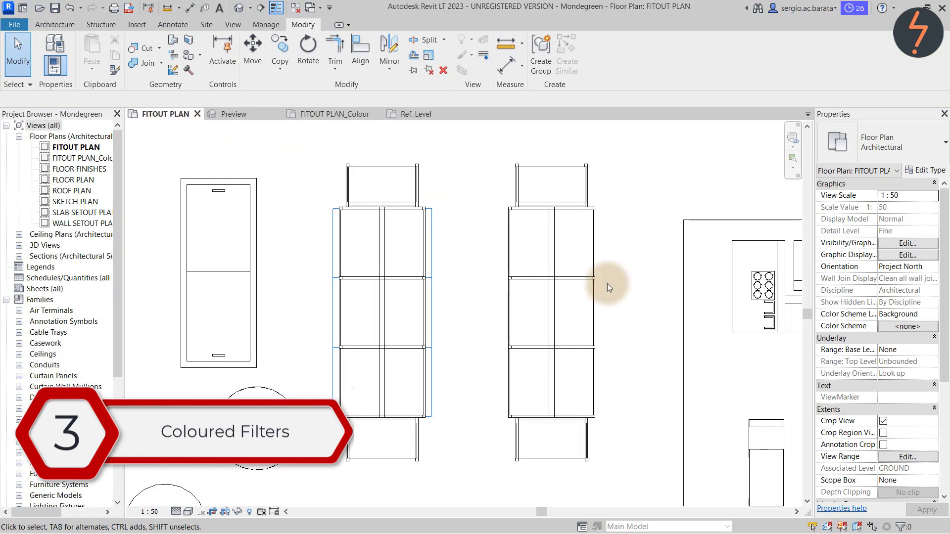
pyautogui.scroll(-3, 870, 384)
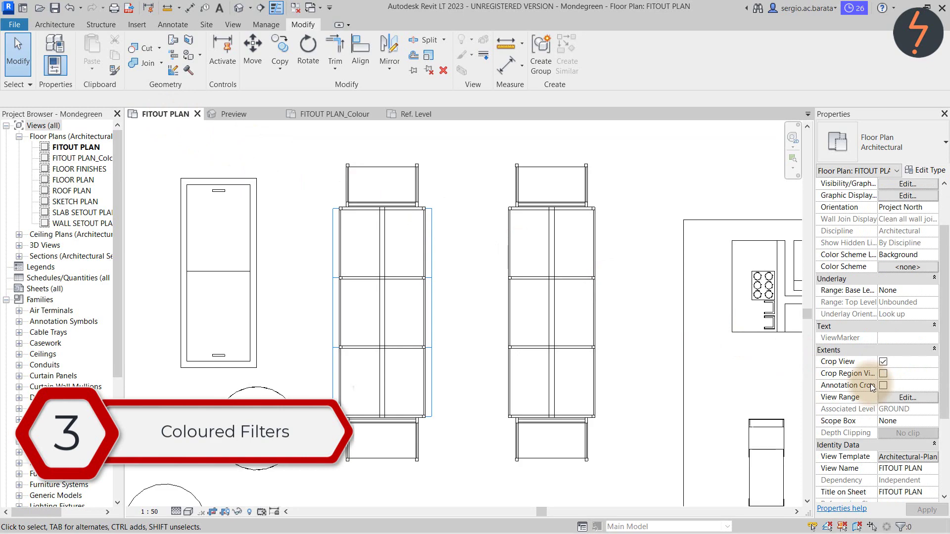
pyautogui.click(931, 458)
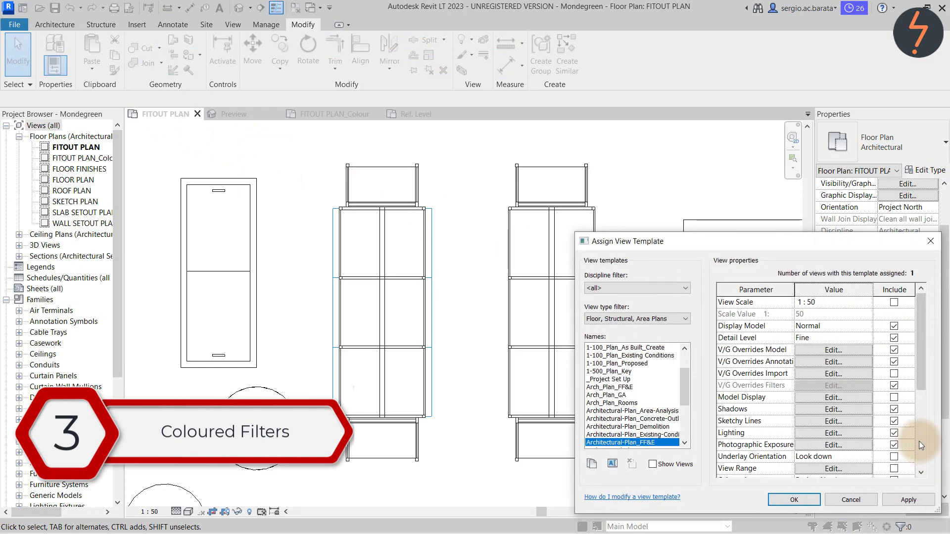
pyautogui.click(858, 353)
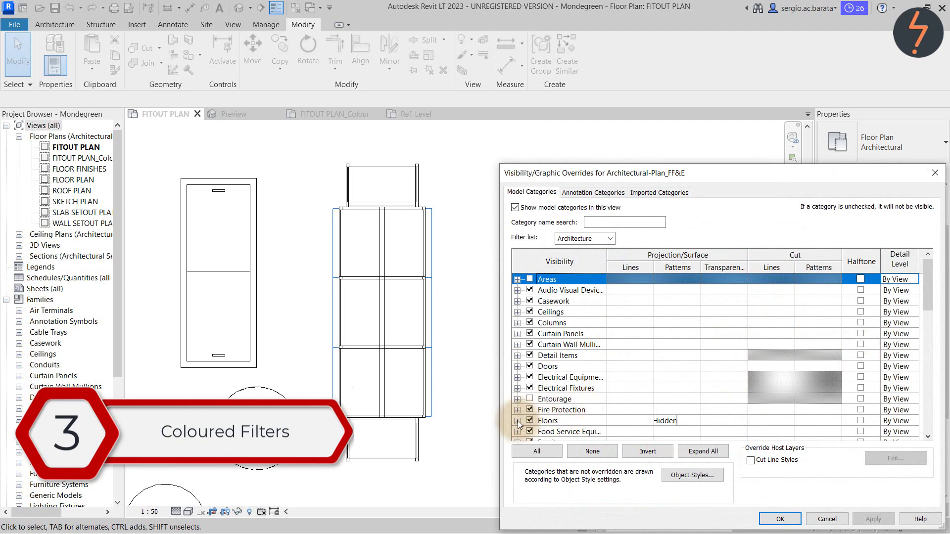
pyautogui.scroll(-1, 517, 421)
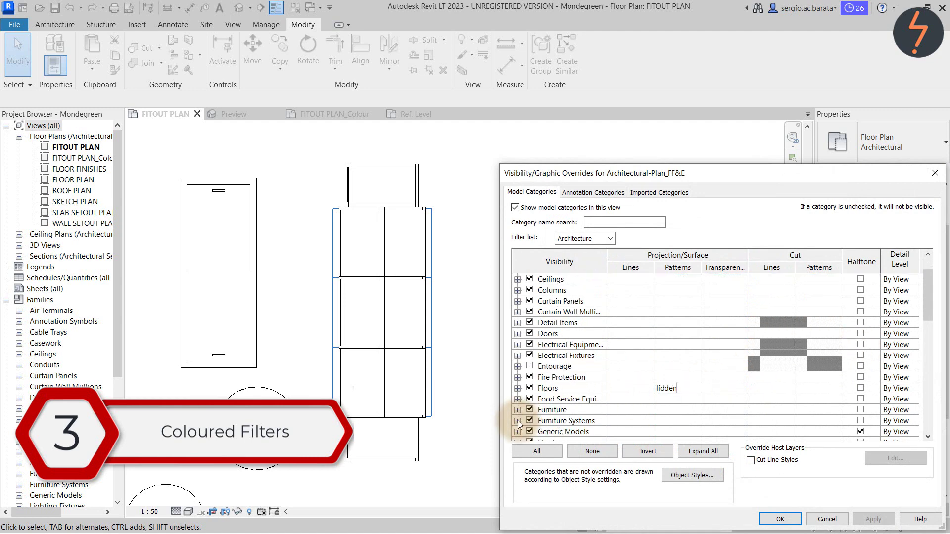
# Step: Override Furniture Systems ColourByCondition lines to pink (RGB 255-128-255) and apply
pyautogui.click(517, 420)
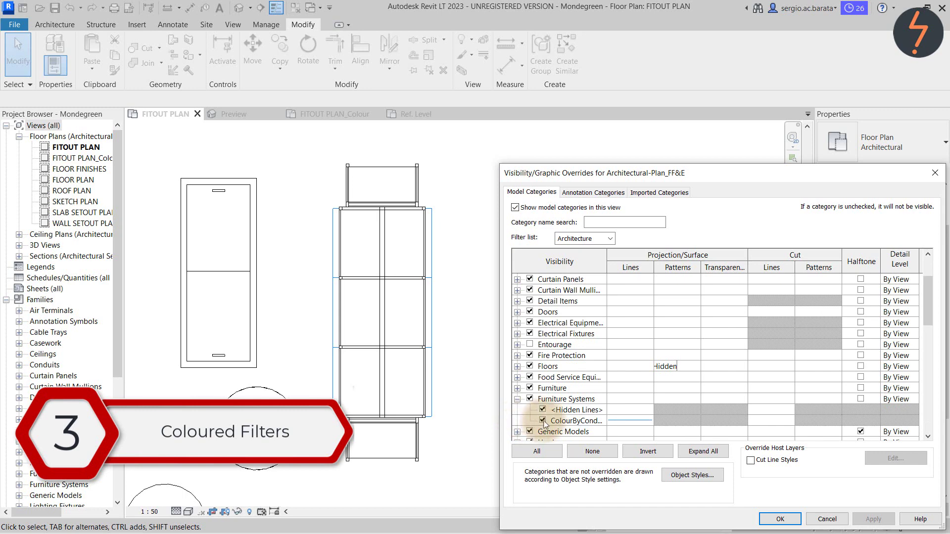
pyautogui.click(634, 419)
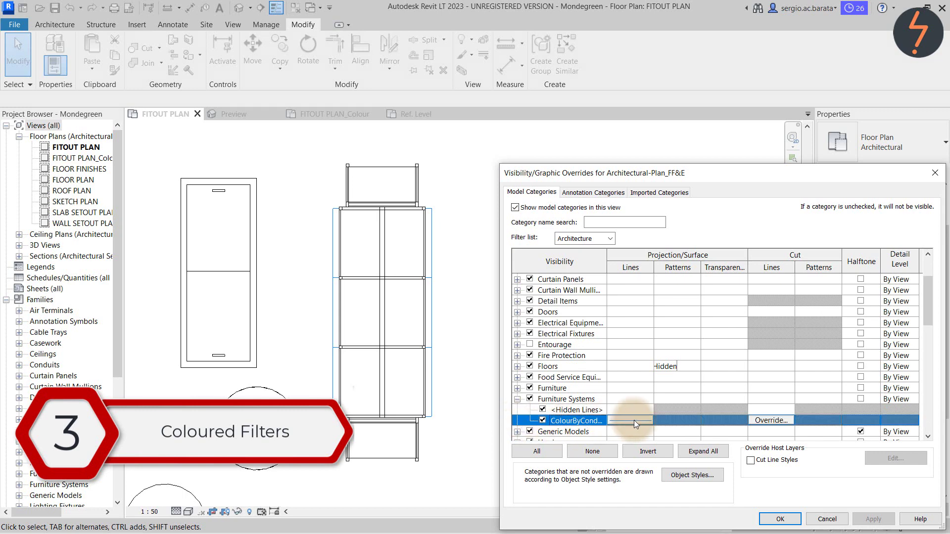
pyautogui.click(634, 420)
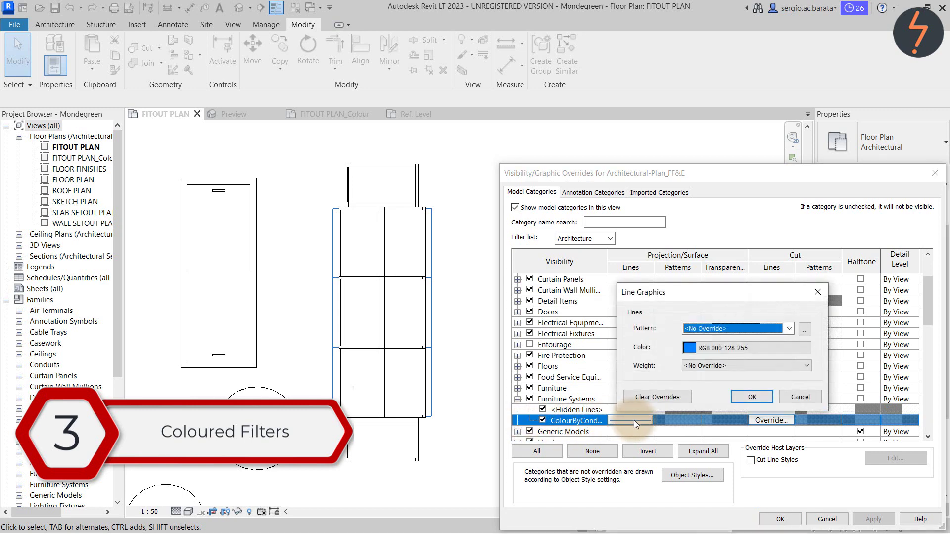
pyautogui.click(705, 353)
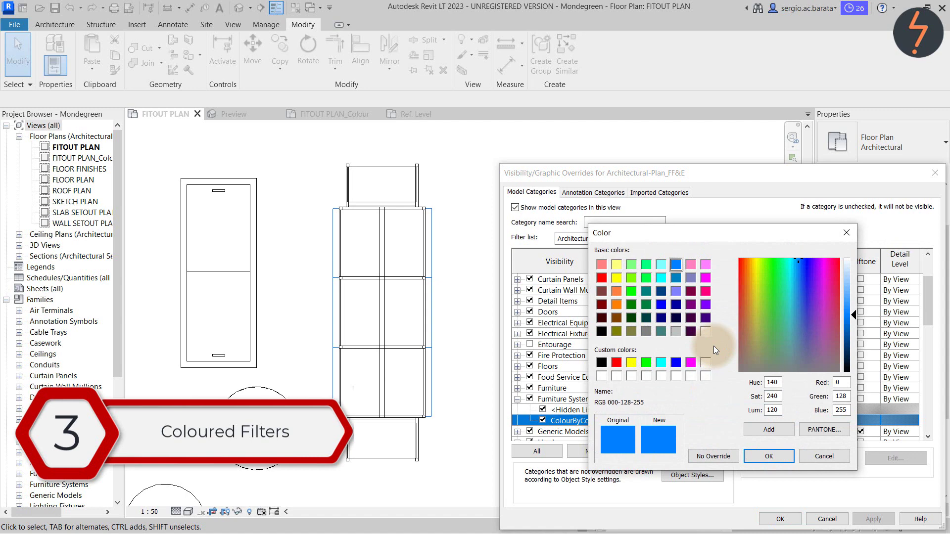
pyautogui.click(705, 264)
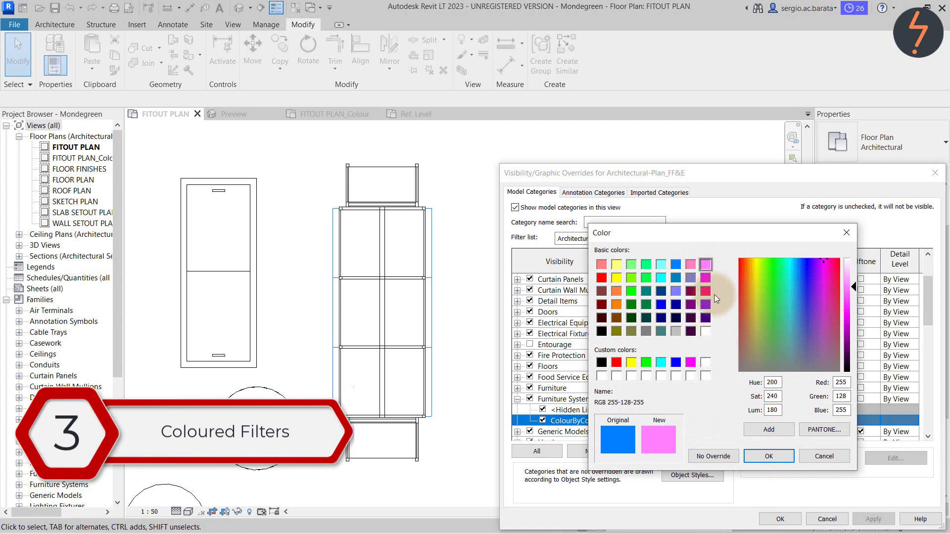
pyautogui.click(768, 458)
pyautogui.click(760, 407)
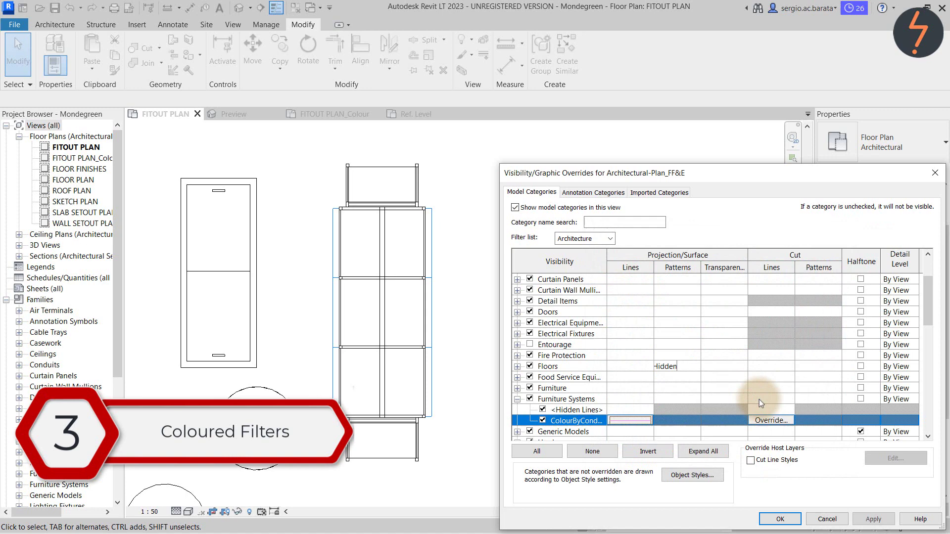
pyautogui.click(873, 519)
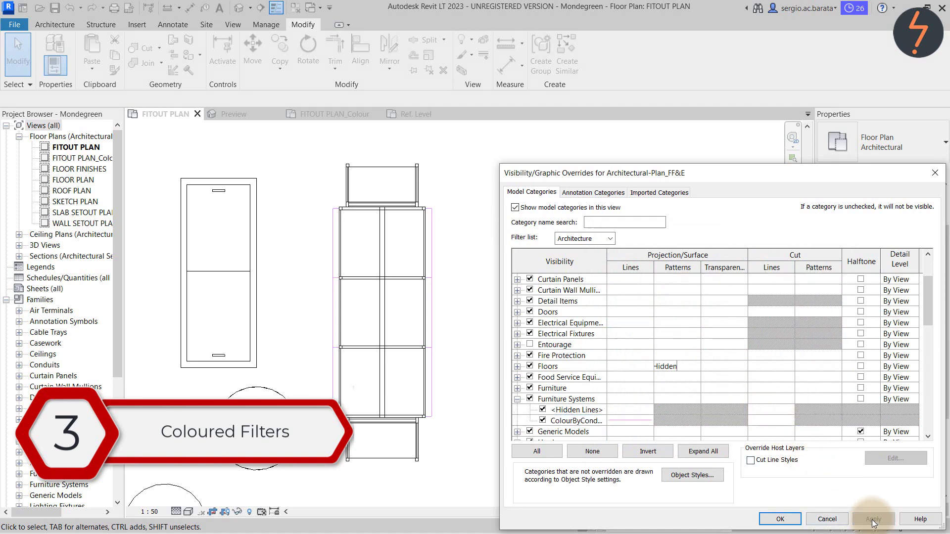
# Step: Hide the ColourByCondition subcategory, apply, and close the overrides
pyautogui.click(542, 420)
pyautogui.click(873, 519)
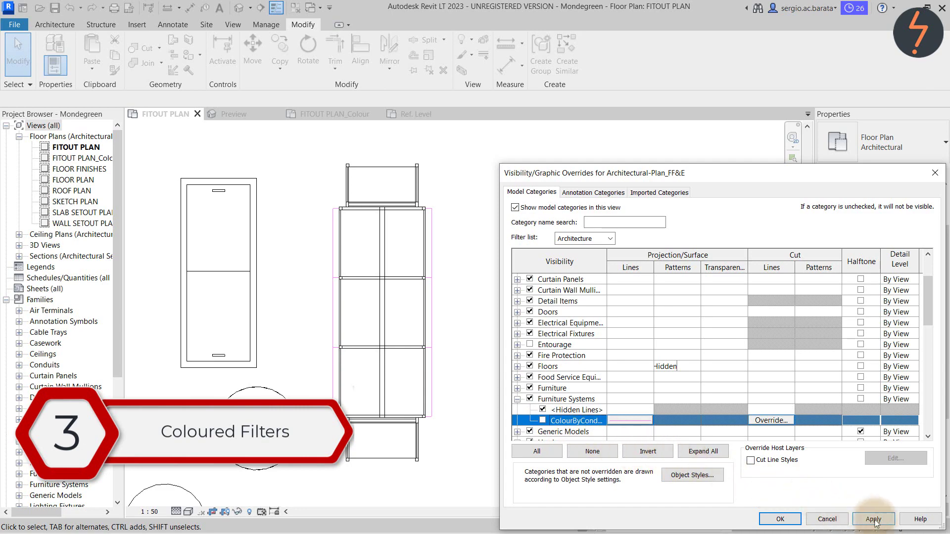
pyautogui.click(785, 519)
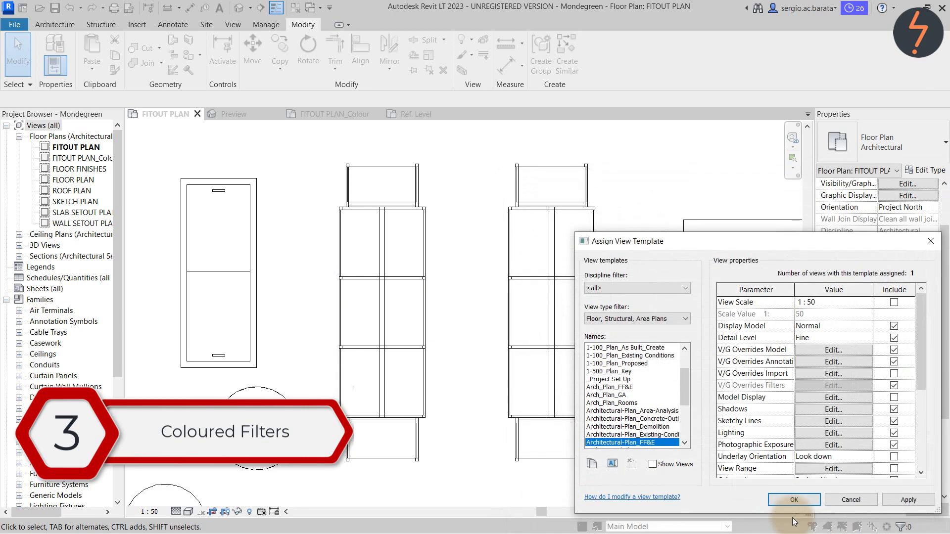
# Step: Close Assign View Template with OK and switch to the FITOUT PLAN_Colour view
pyautogui.click(794, 500)
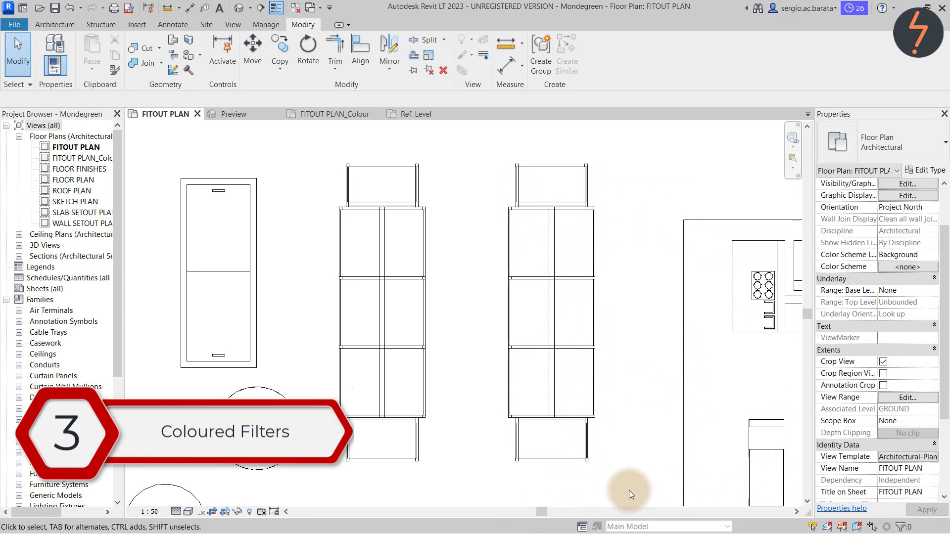
pyautogui.click(342, 114)
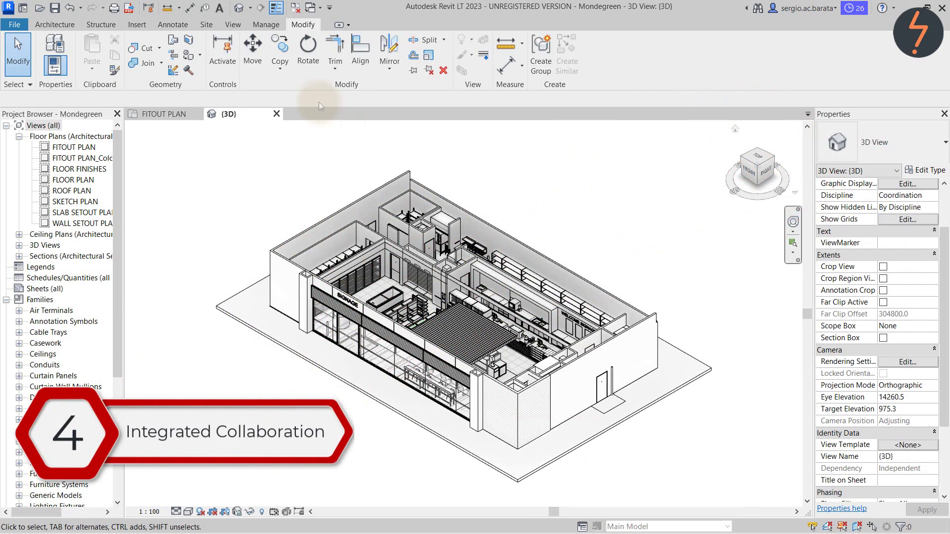
# Step: Share the Mondegreen 3D view online as a new shared view named 'LT - Collaboration'
pyautogui.click(270, 28)
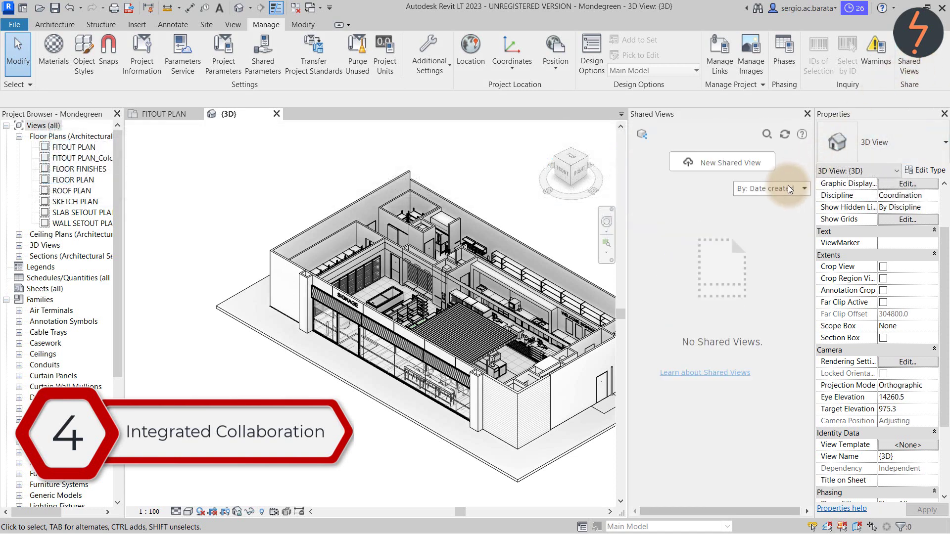
pyautogui.click(725, 168)
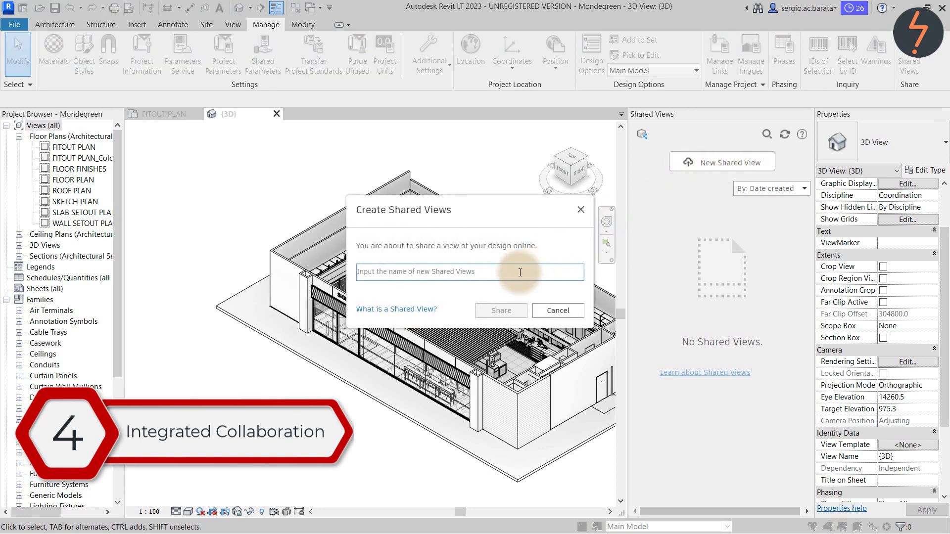
pyautogui.write('LT - Collaboration')
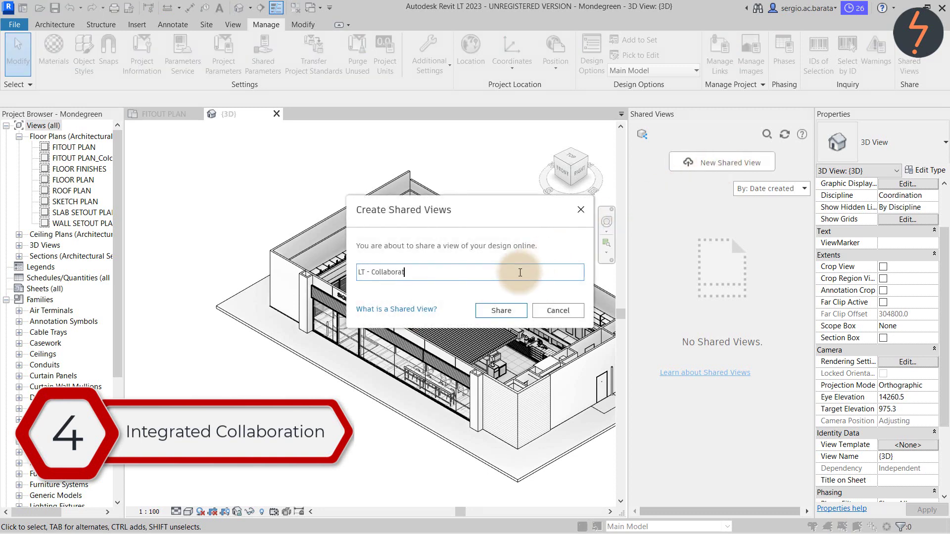
pyautogui.click(502, 312)
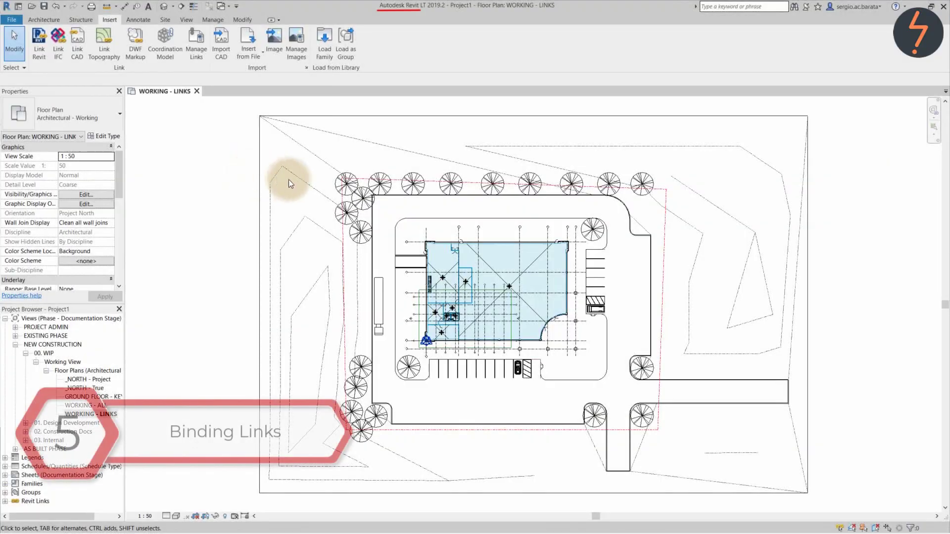
# Step: Select the linked Revit model in the WORKING - LINKS plan
pyautogui.click(309, 185)
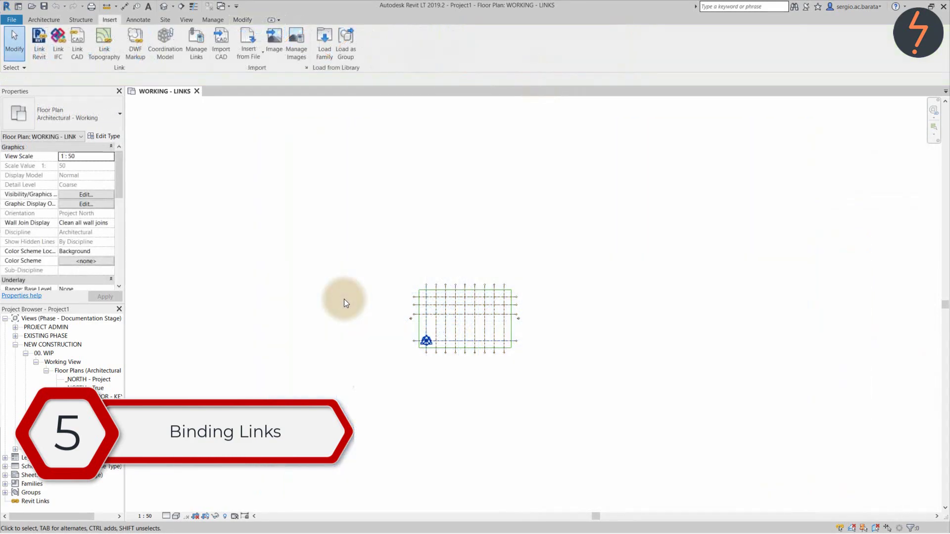
# Step: Load Existing_wDemo.rvt from the Test folder as a group with levels included
pyautogui.click(340, 55)
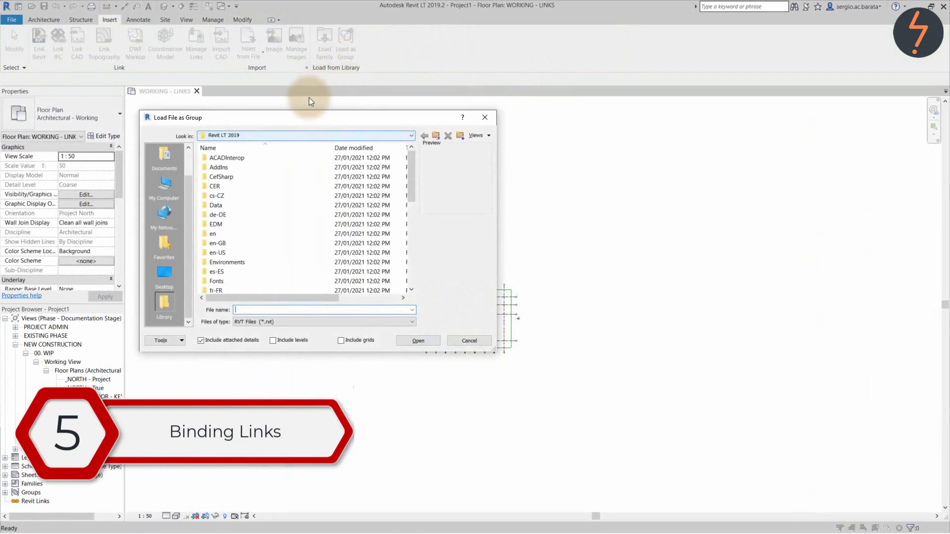
pyautogui.click(166, 275)
pyautogui.click(232, 196)
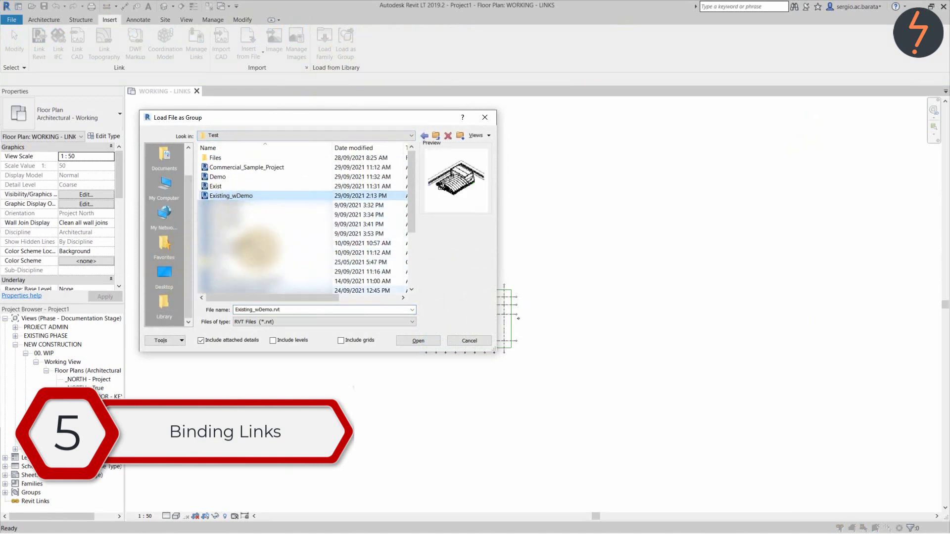
pyautogui.click(287, 340)
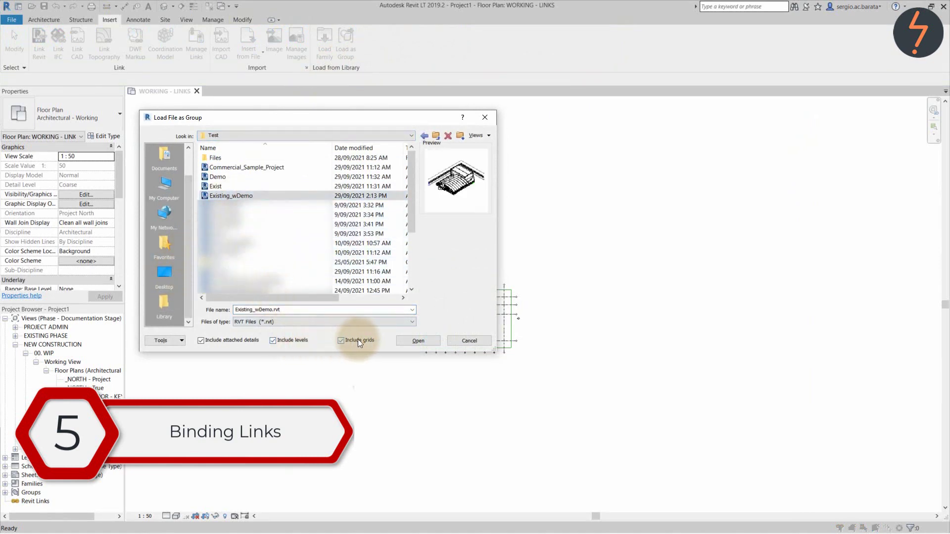
pyautogui.click(406, 341)
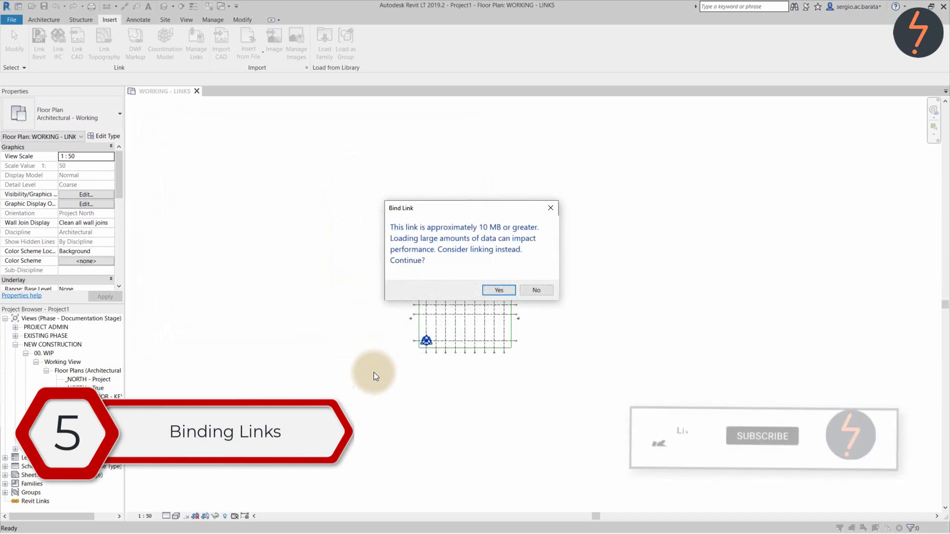